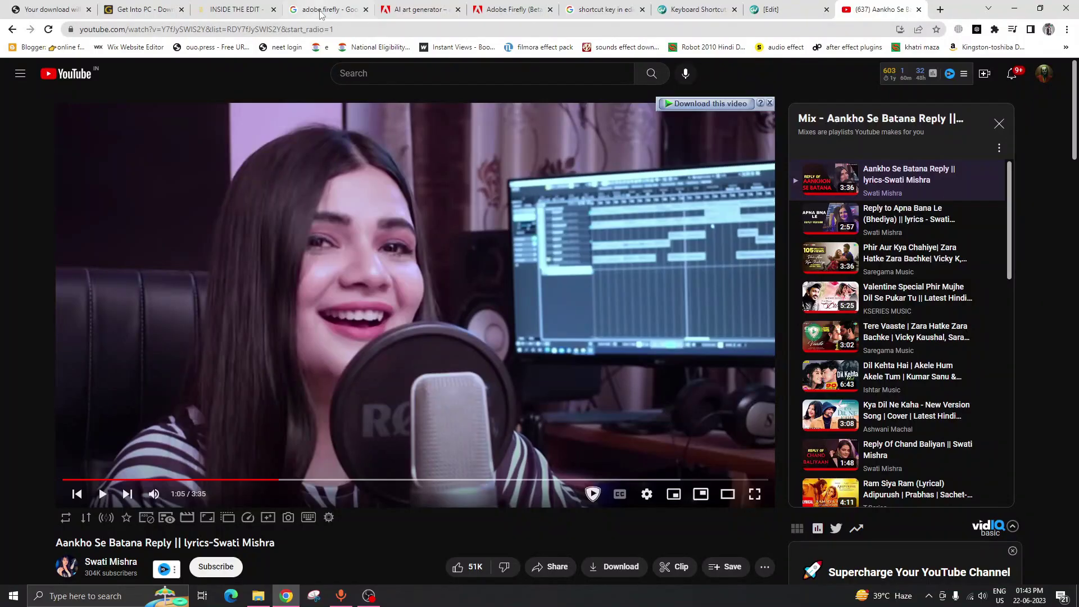
- Switch to the browser window showing the adobe.firefly Google search results
left_click(318, 7)
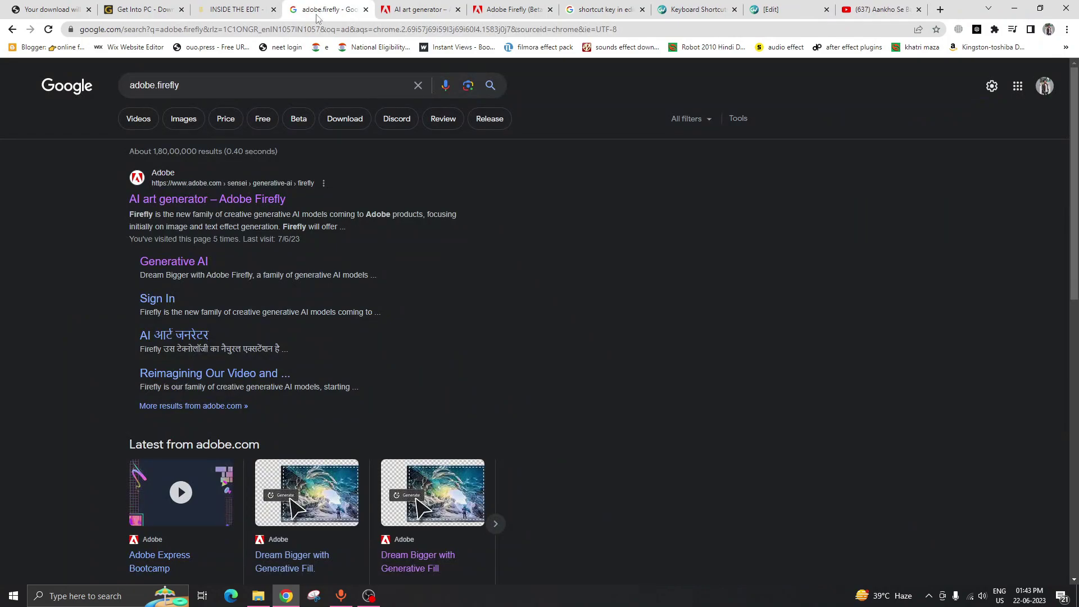
- Leave the adobe.firefly results for the already open 'AI art generator – Adobe Firefly' tab
left_click(137, 90)
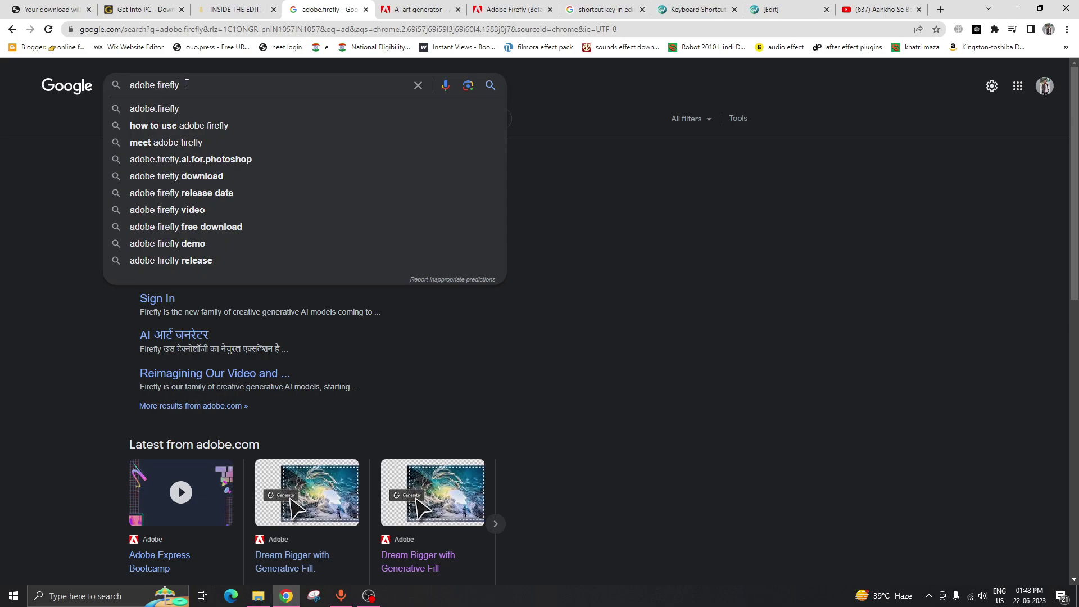
left_click(642, 204)
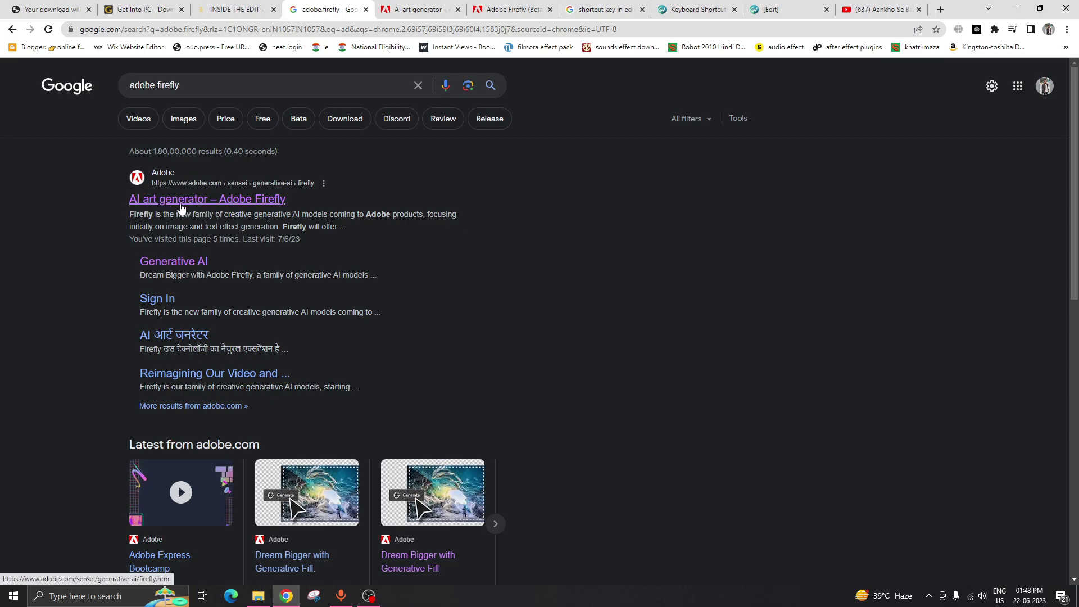
key("ctrl+Tab")
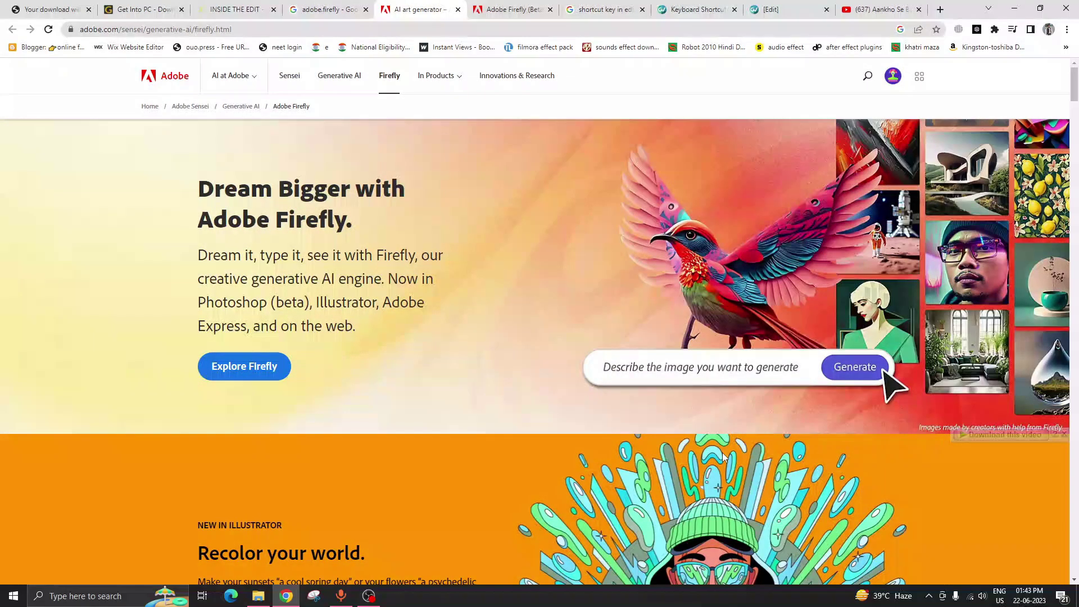
- Scroll through the 'Dream Bigger with Adobe Firefly' page to browse its generative AI features
scroll(995, 398, "down", 1)
scroll(995, 398, "down", 5)
scroll(818, 411, "down", 7)
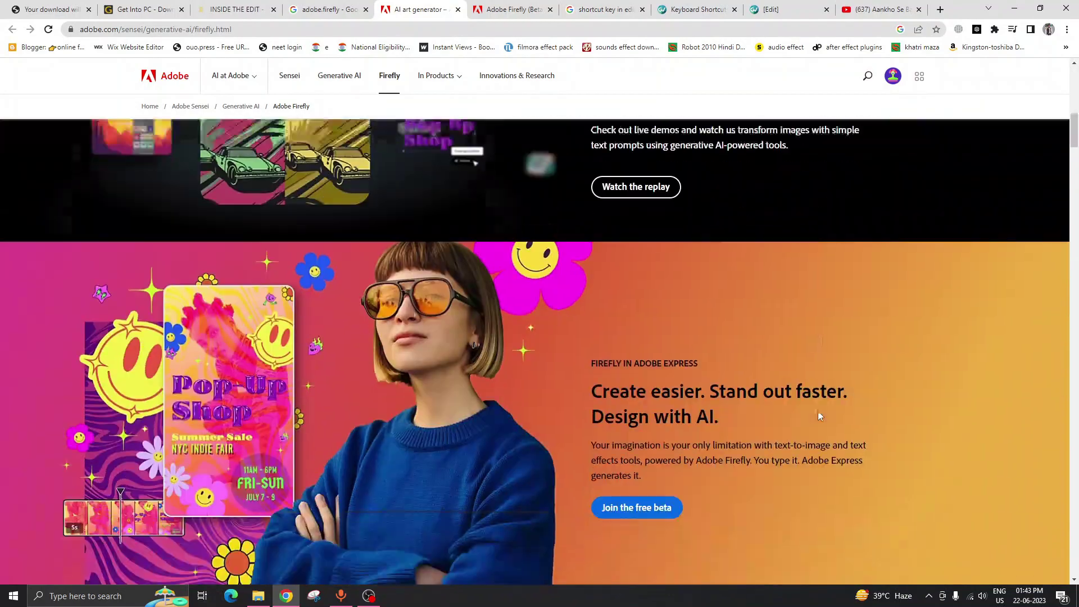
scroll(803, 394, "down", 5)
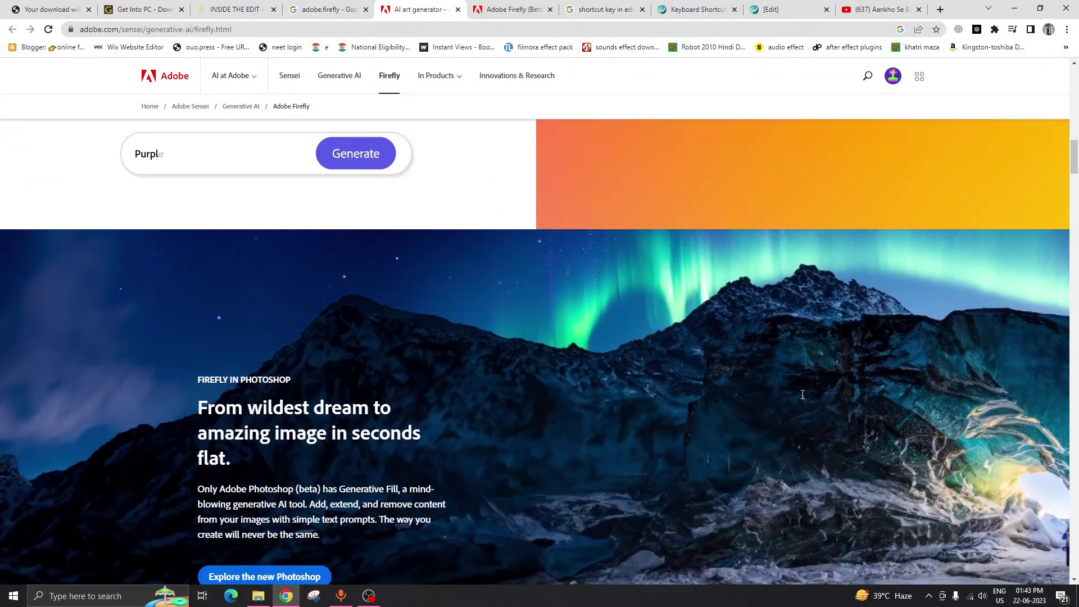
scroll(804, 394, "down", 4)
scroll(802, 399, "up", 3)
scroll(802, 398, "up", 5)
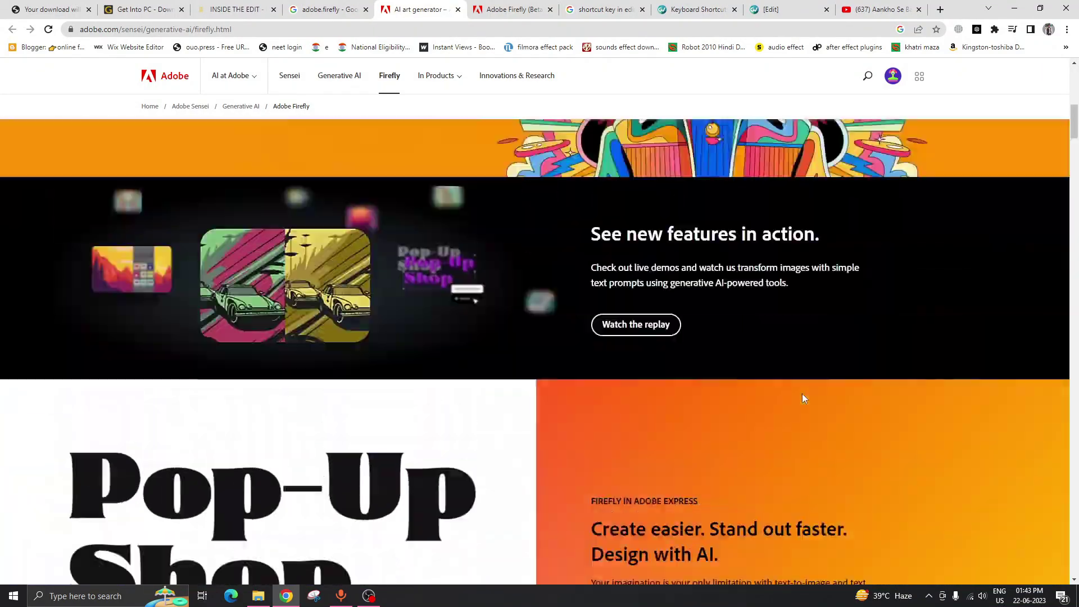
scroll(802, 399, "up", 5)
scroll(802, 399, "up", 1)
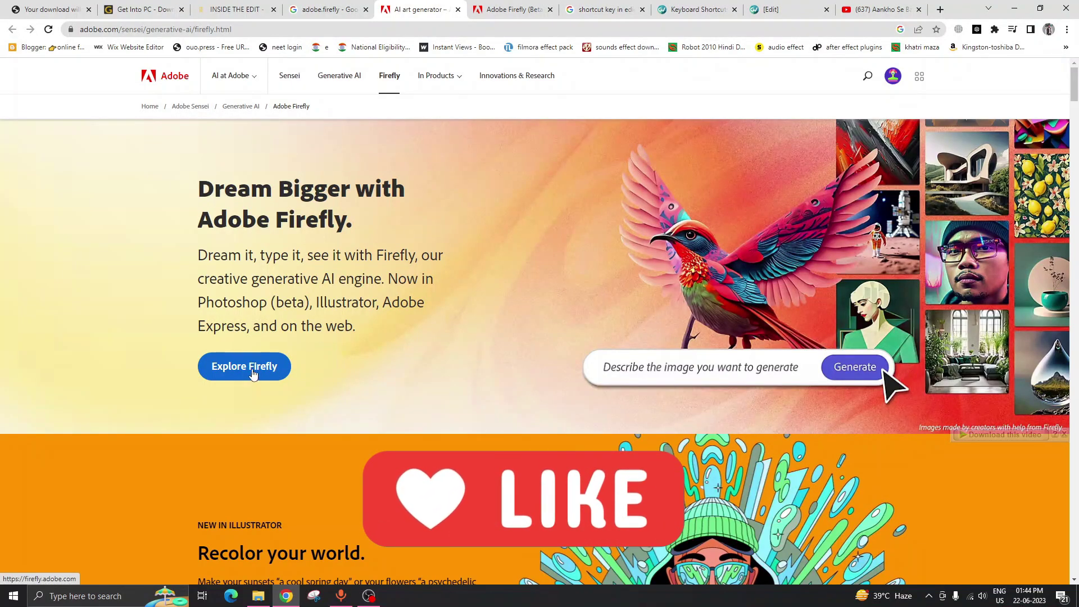
- Switch to the Adobe Firefly (Beta) home and scroll to the Text to image generator
key("ctrl+Tab")
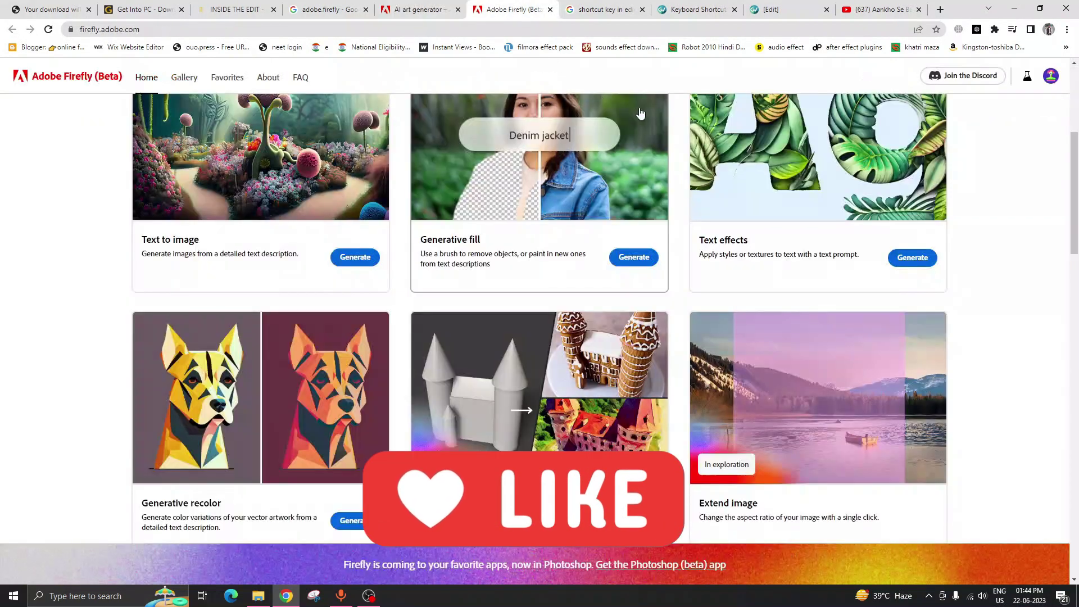
scroll(565, 225, "up", 5)
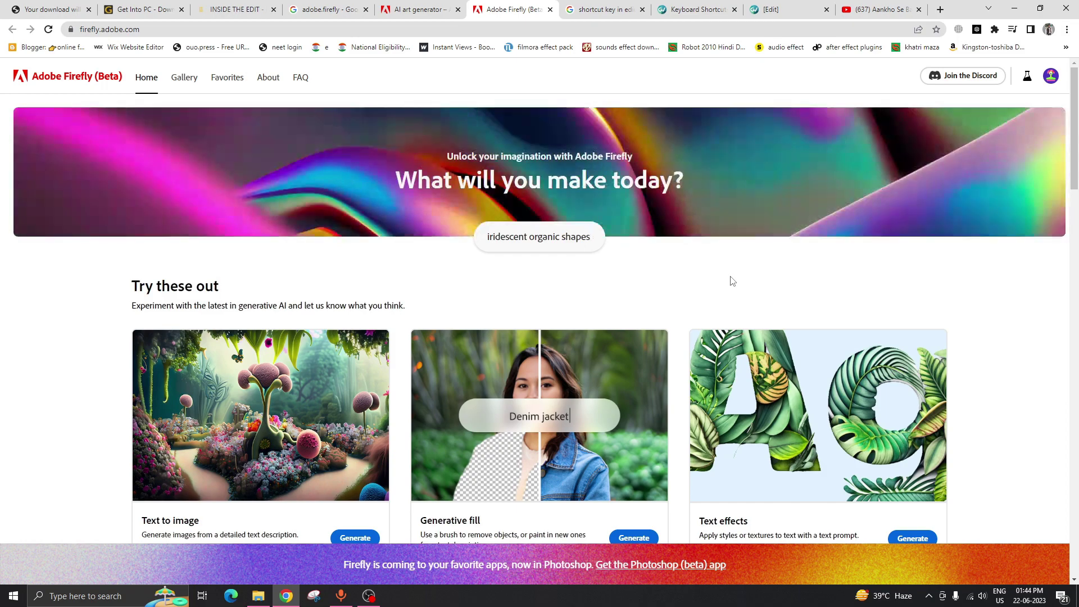
scroll(731, 281, "down", 2)
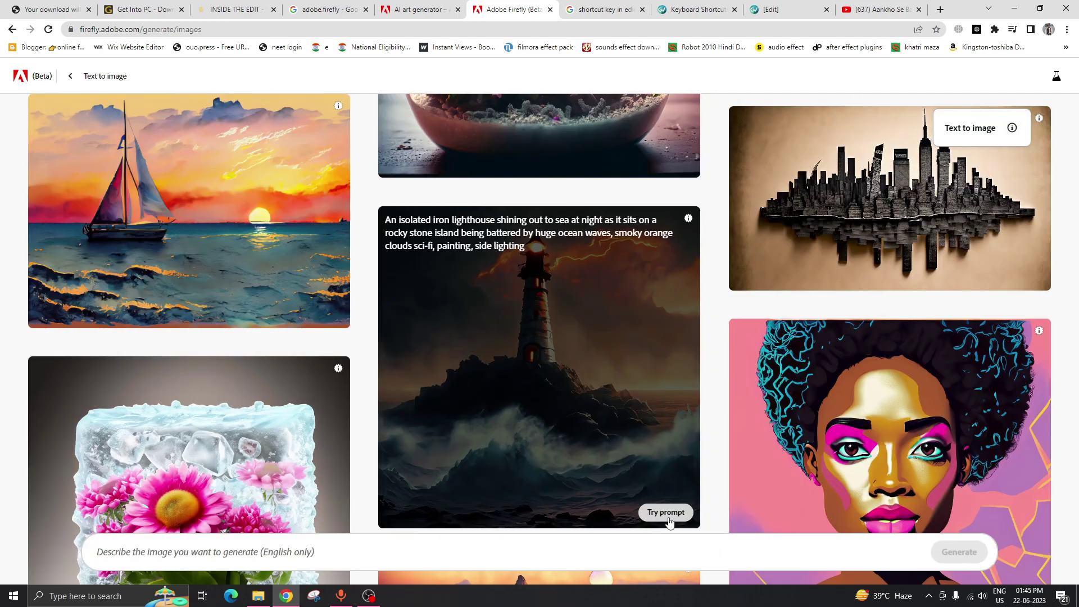
- Load the lighthouse example prompt, clear its text, and remove the Painting style
left_click(668, 514)
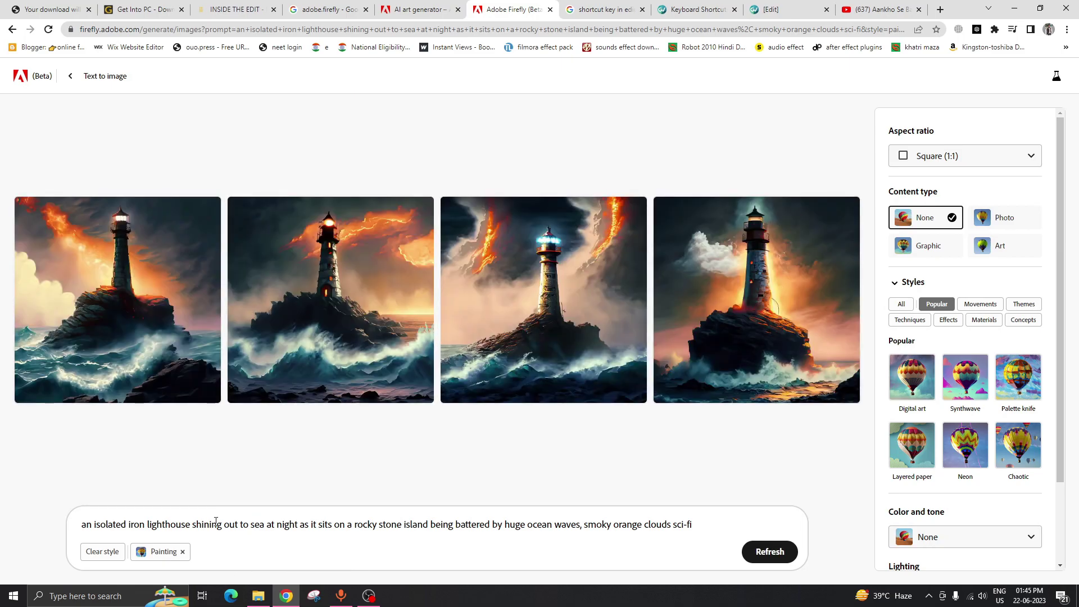
left_click(290, 526)
key("ctrl+a")
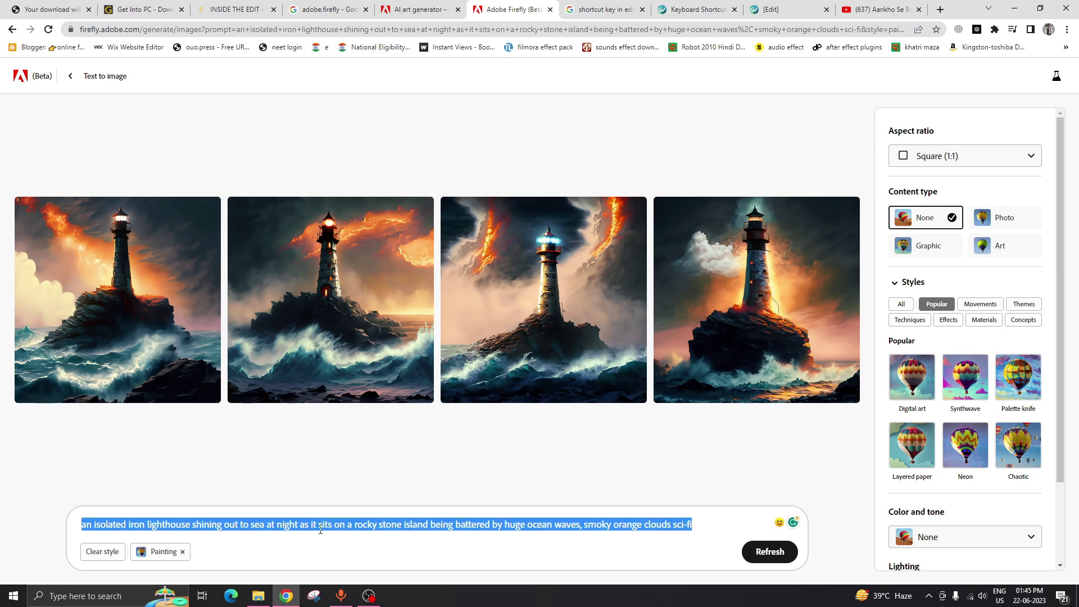
key("BackSpace")
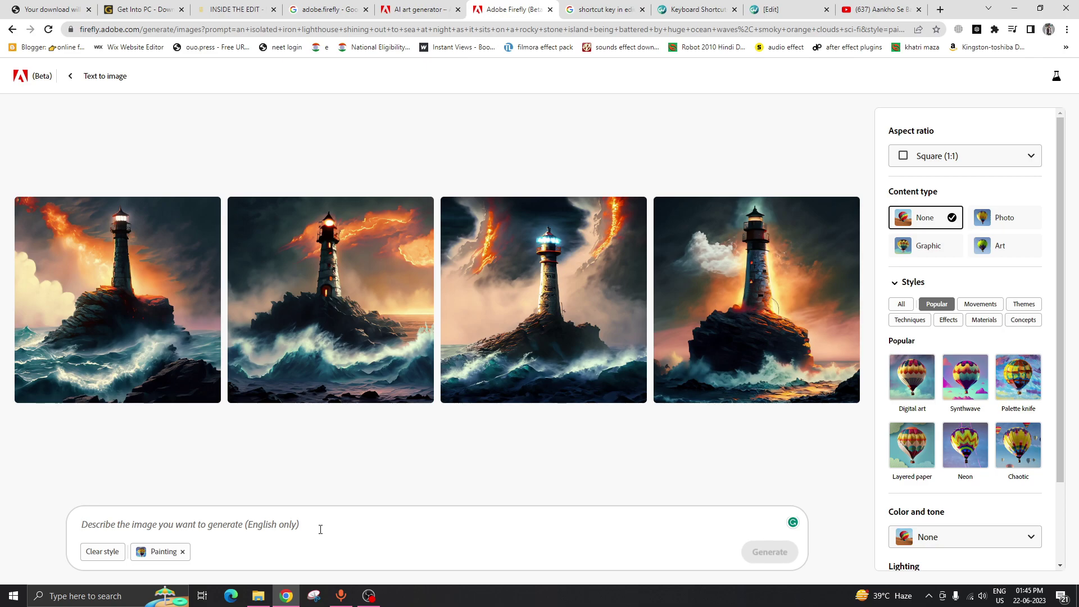
left_click(182, 551)
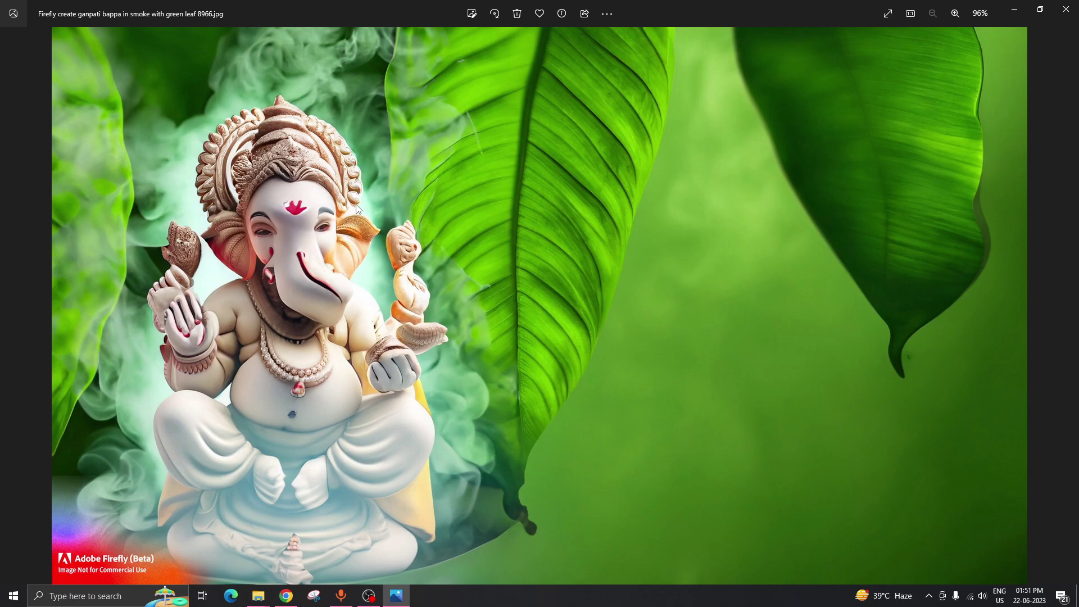
left_click(286, 596)
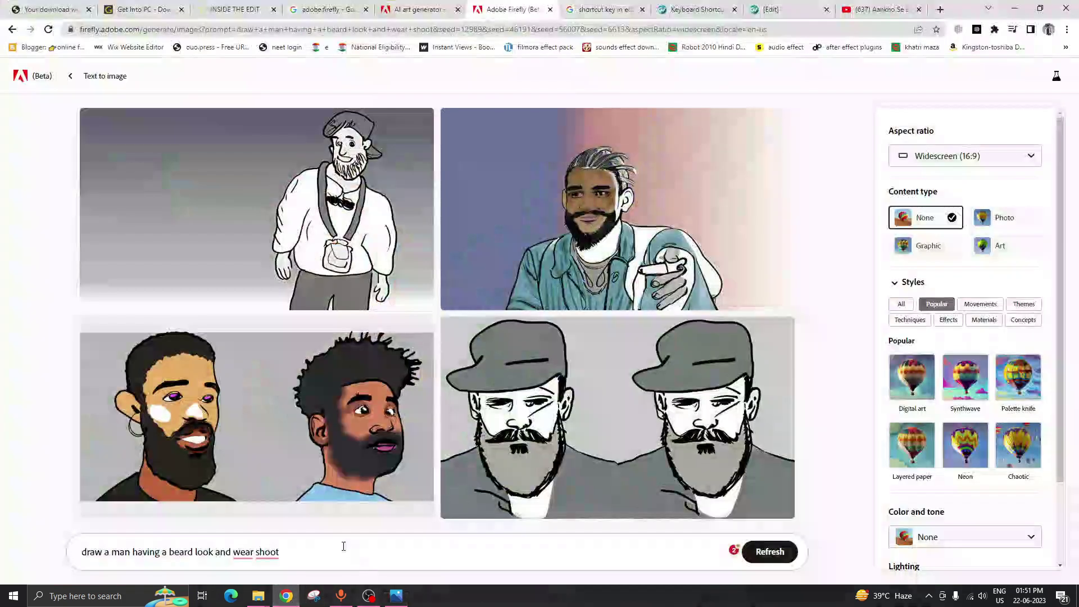
- Generate images from the prompt 'jungle image and add god ganesh and some smoke i green color'
triple_click(307, 554)
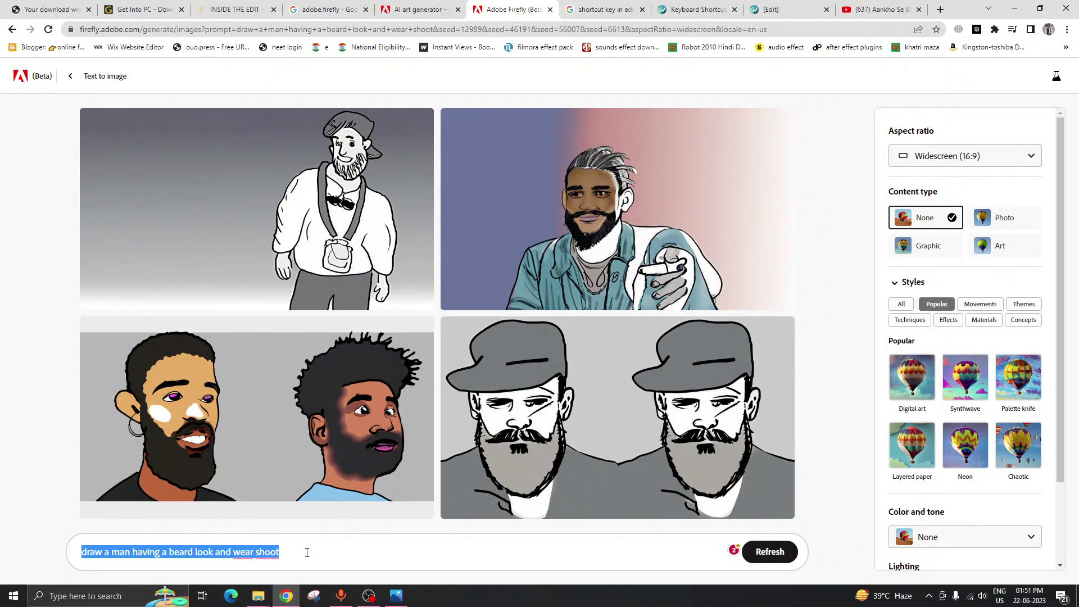
type("jungle image and add god ganesh")
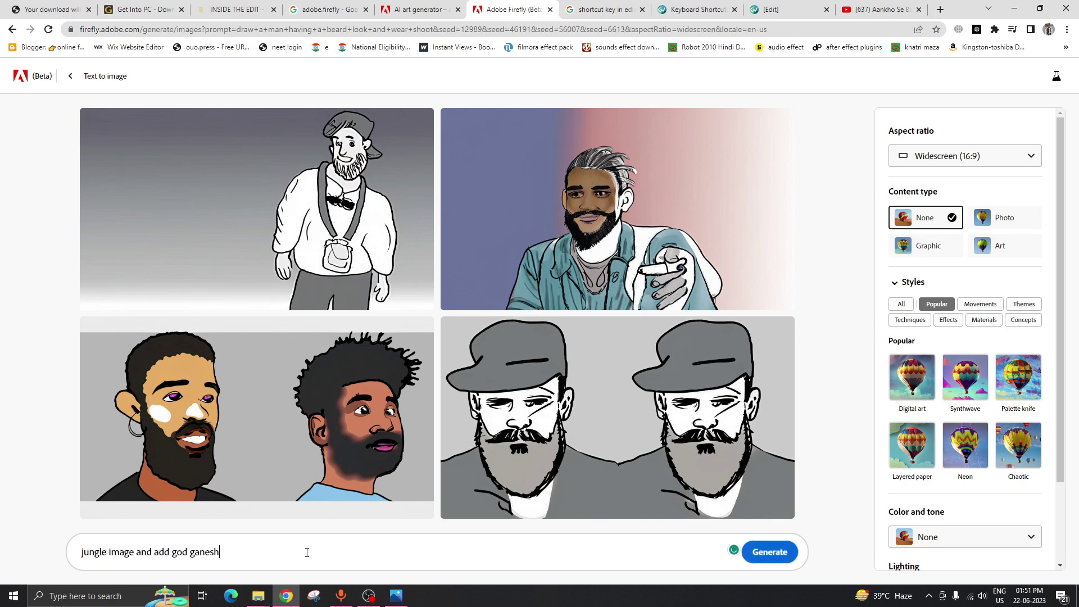
type(" and some smoke i green color")
key("Return")
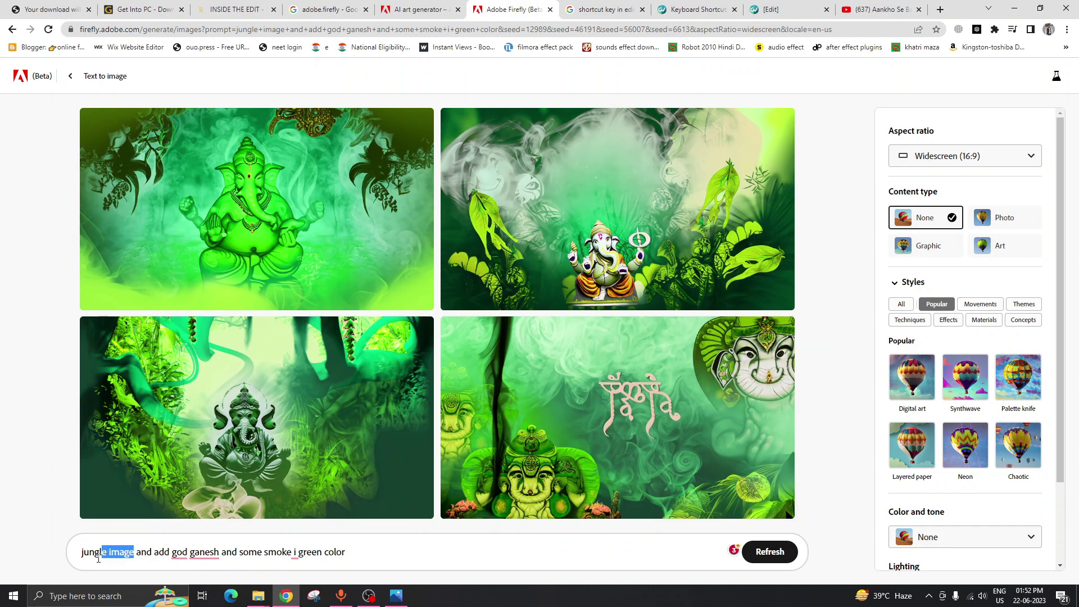
- Highlight parts of the Ganesh prompt, then accept the spelling fix changing 'i' to 'in'
left_click_drag(134, 552, 73, 562)
left_click_drag(155, 553, 221, 553)
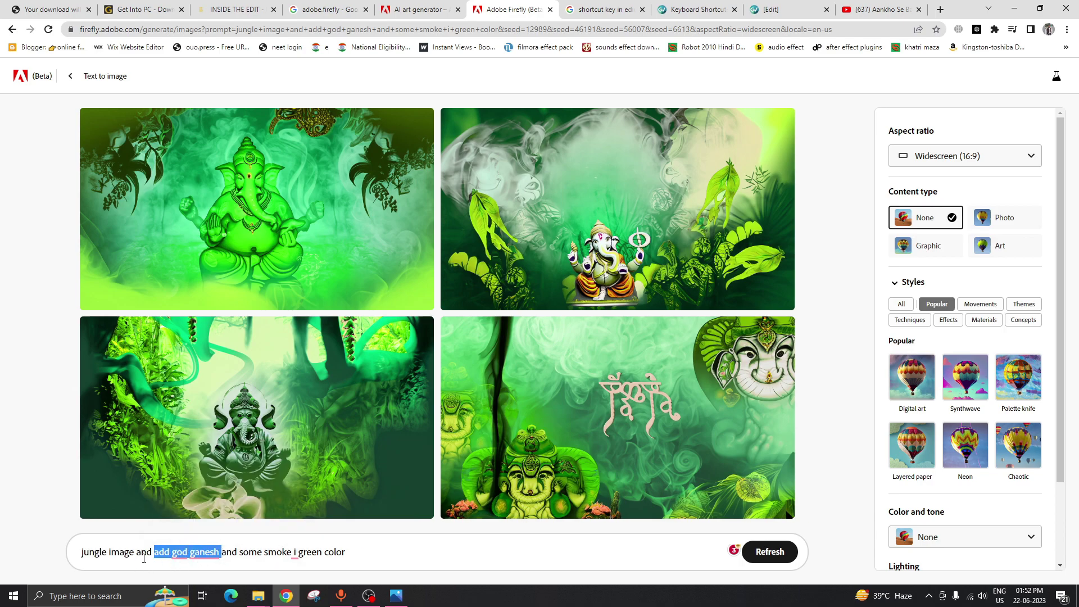
left_click_drag(152, 553, 229, 559)
mouse_move(223, 556)
left_mouse_down()
mouse_move(201, 555)
mouse_move(289, 558)
left_mouse_up()
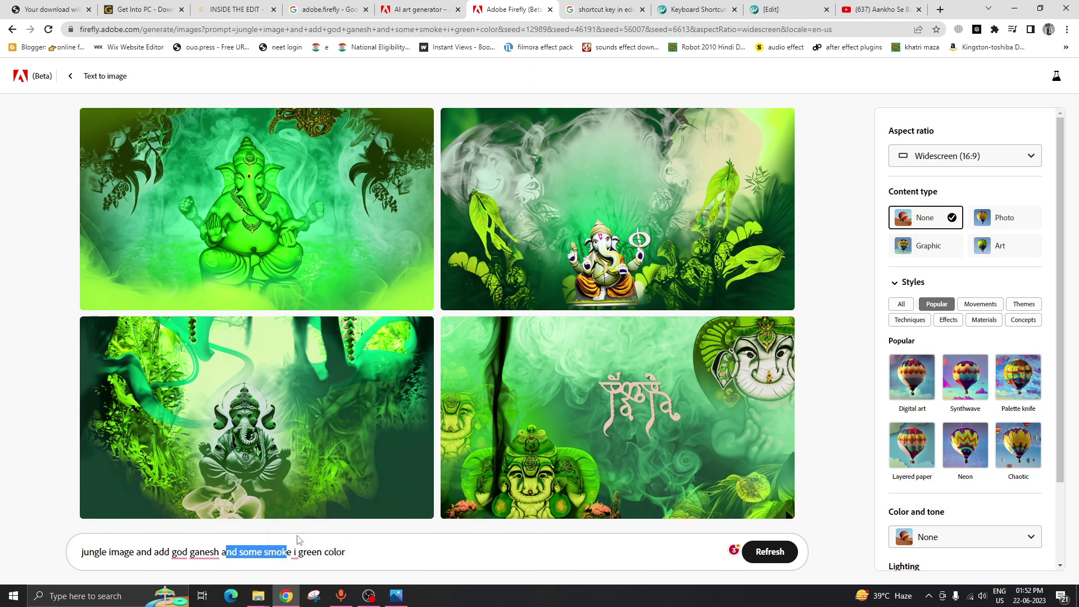
left_click(294, 490)
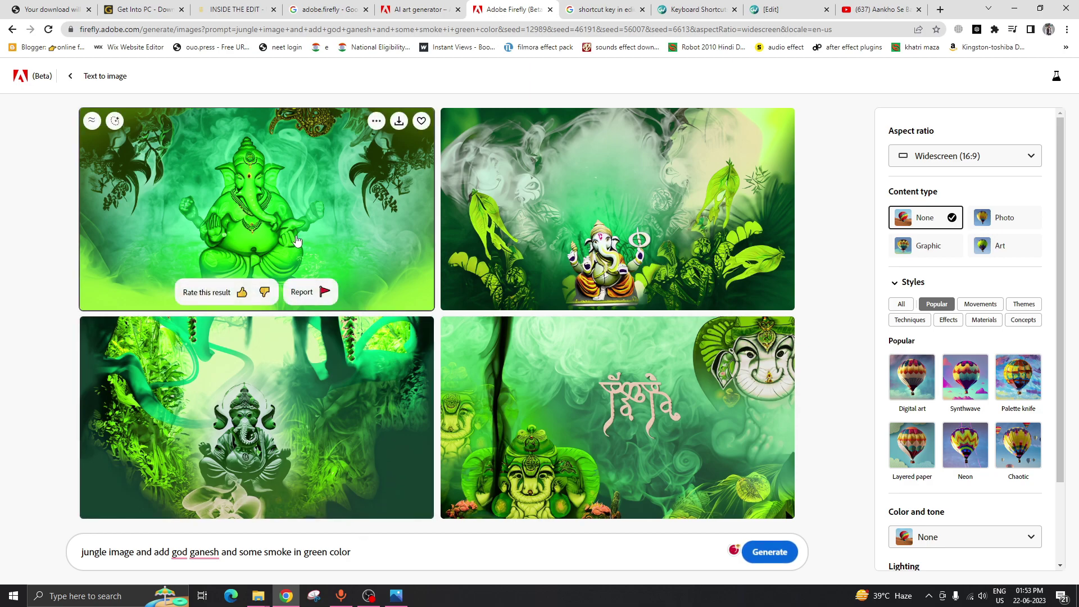
left_click(315, 258)
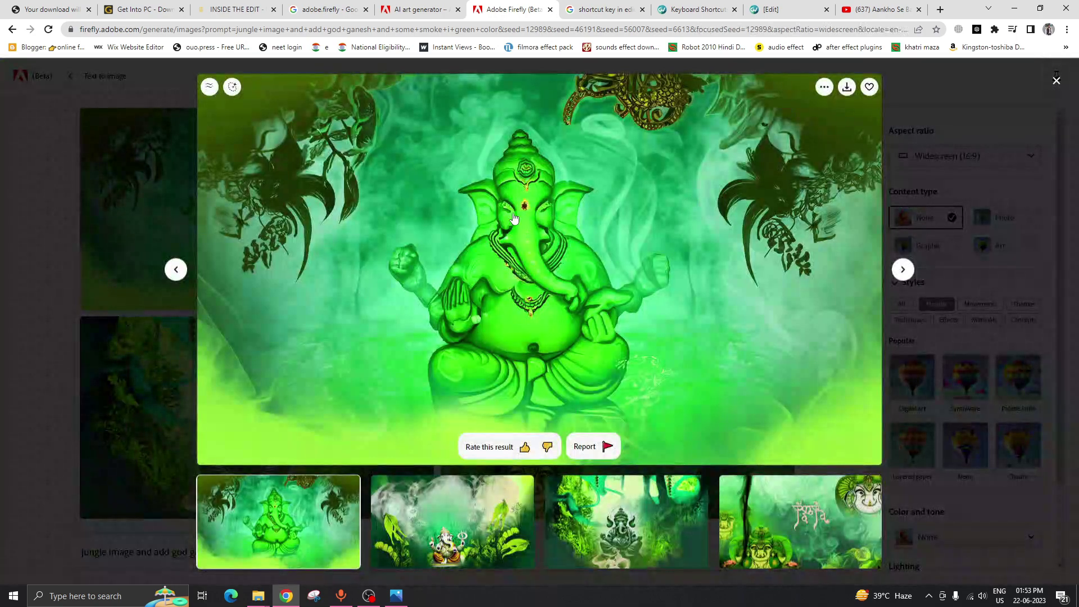
left_click(433, 540)
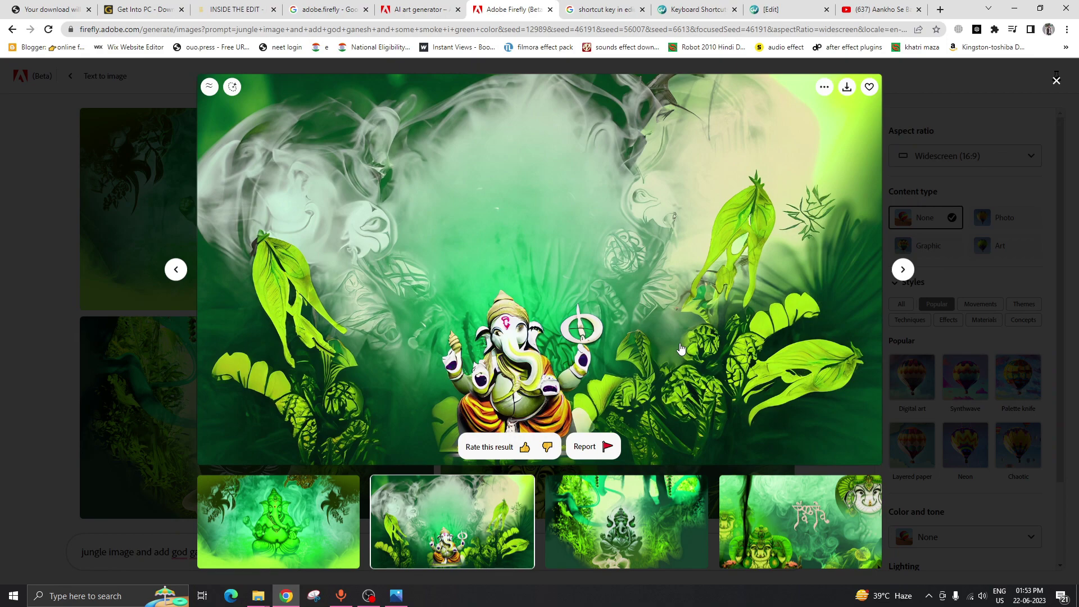
left_click(658, 516)
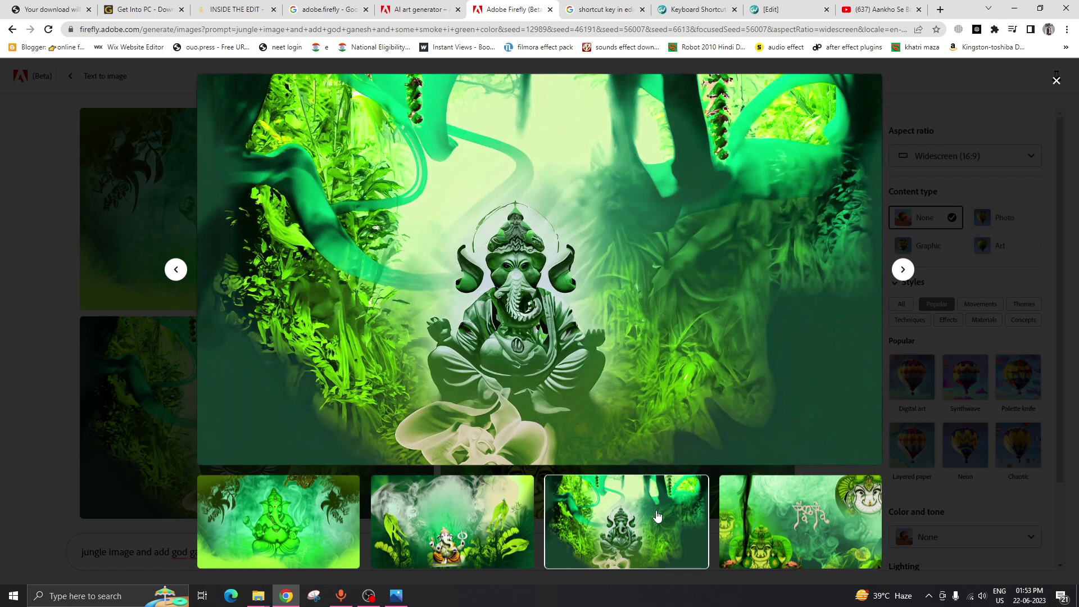
left_click(797, 529)
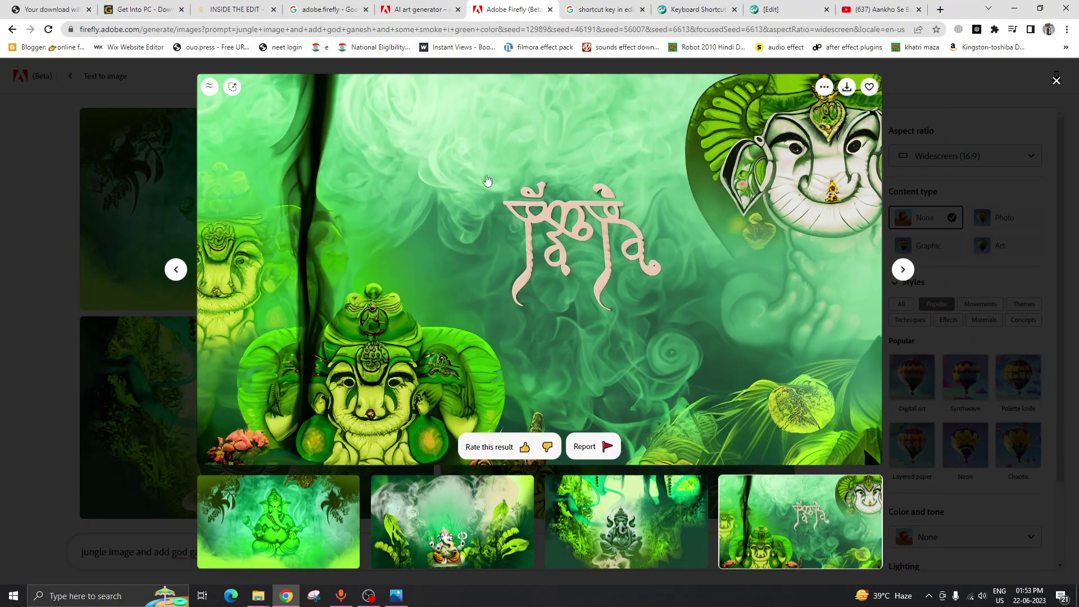
left_click(1057, 80)
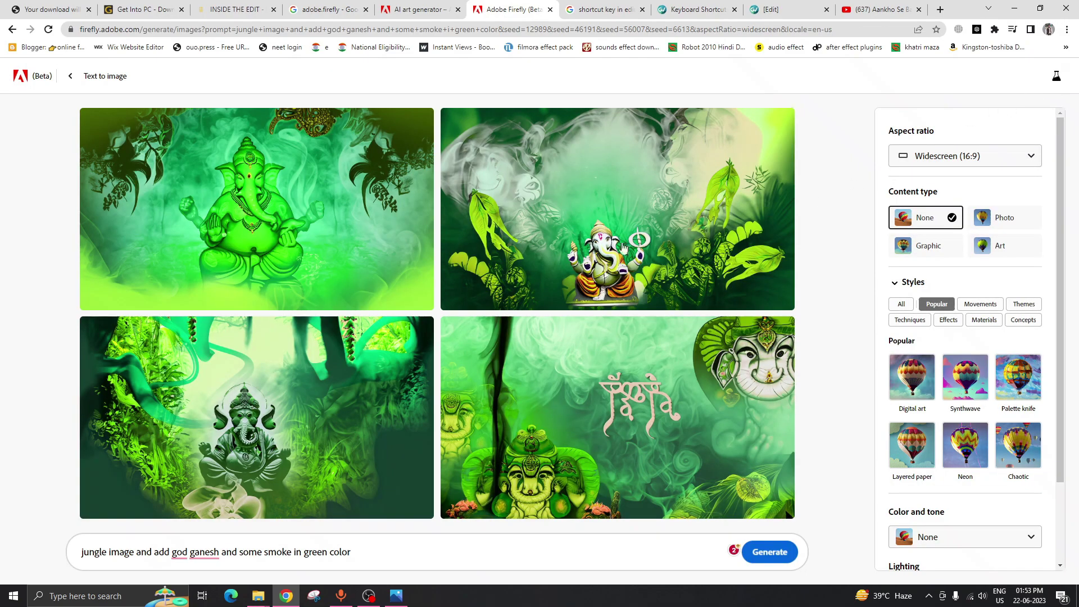
- Replace 'jungle' with 'leaf' at the start of the prompt and regenerate the images
double_click(101, 553)
type("drw")
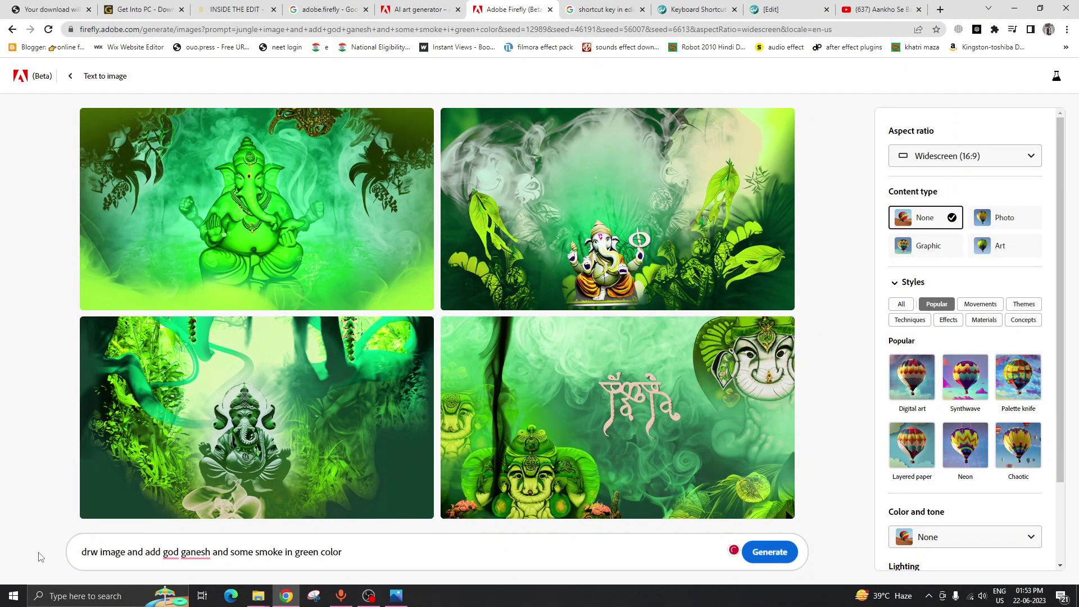
key("BackSpace")
key("BackSpace")
key("BackSpace")
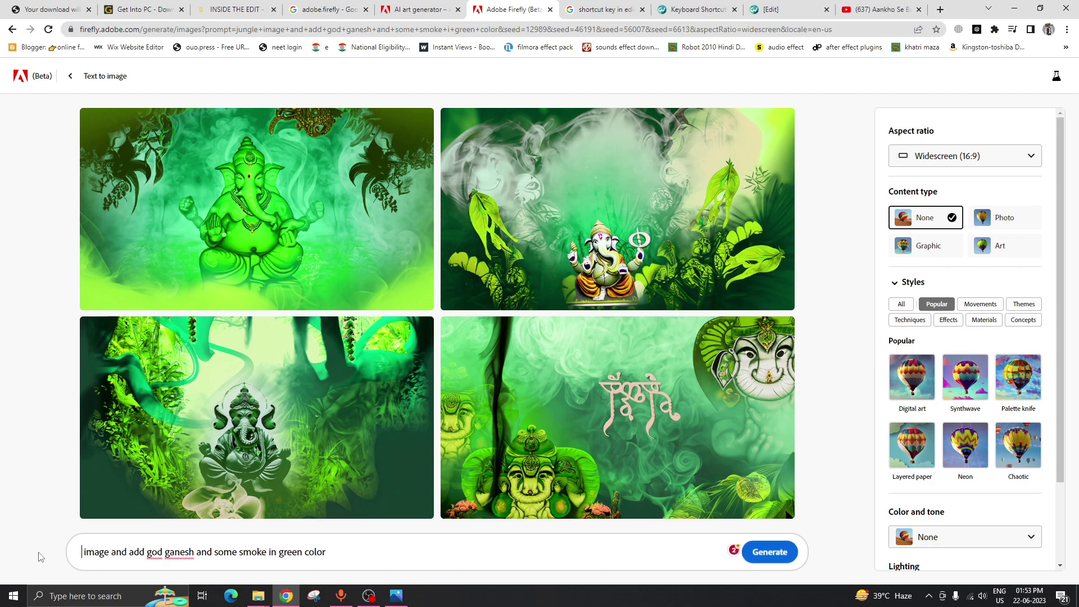
type("lea ")
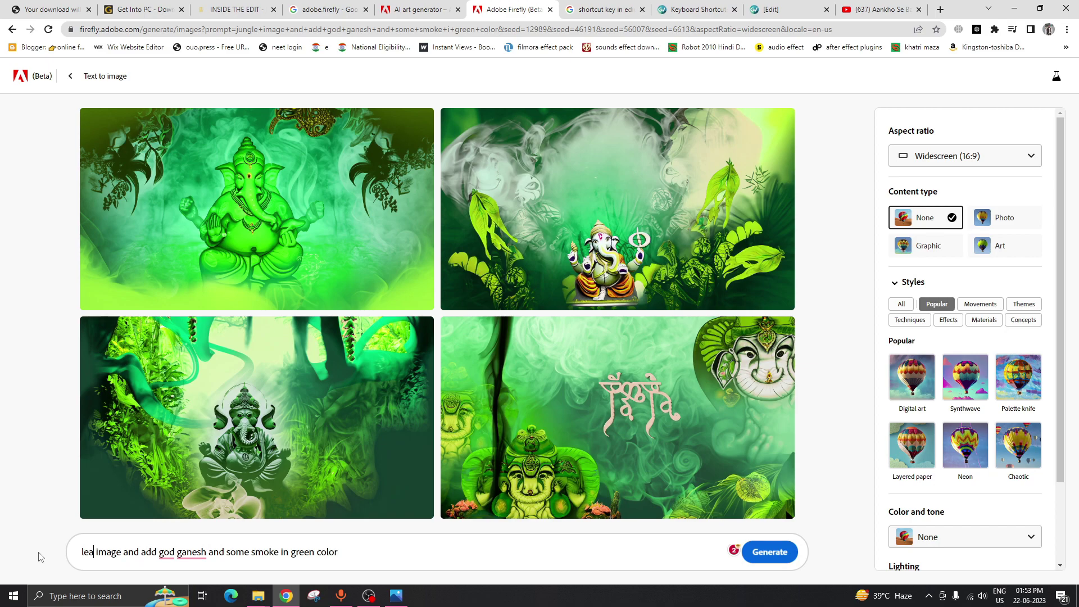
type("f")
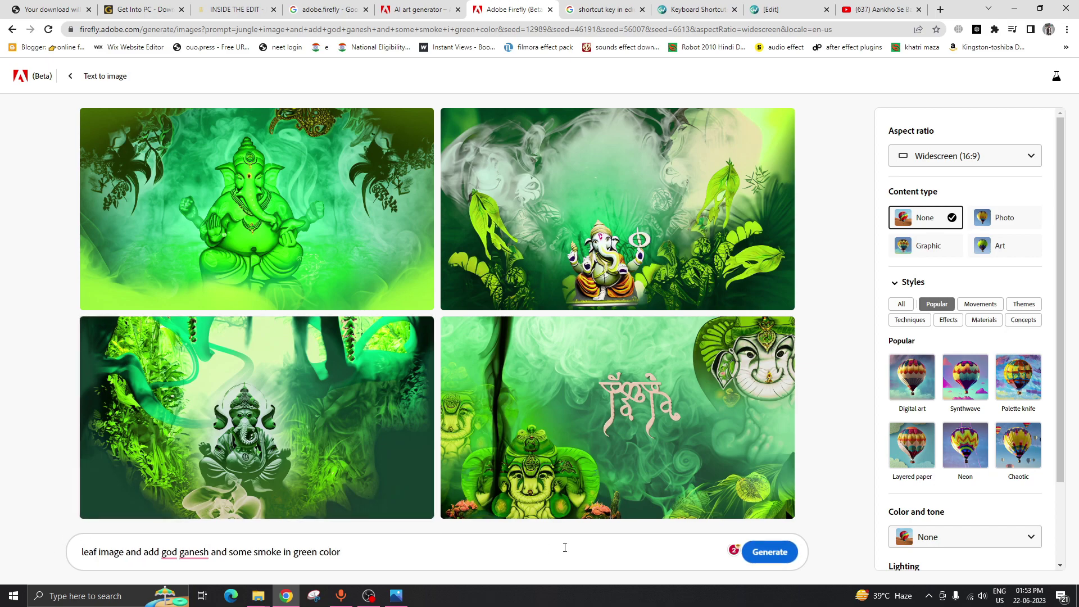
left_click(771, 552)
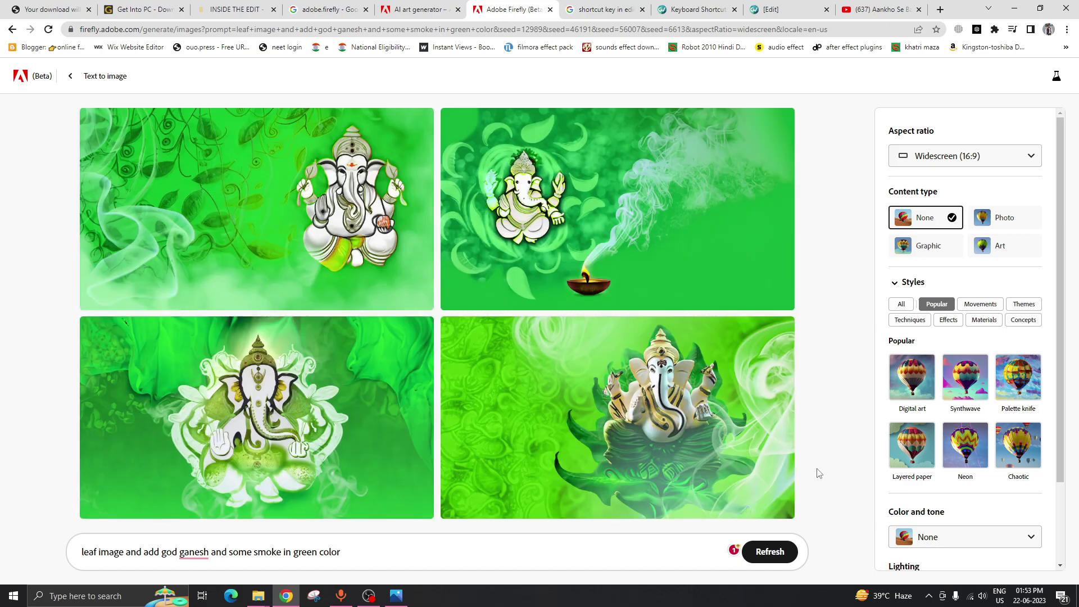
left_click(337, 237)
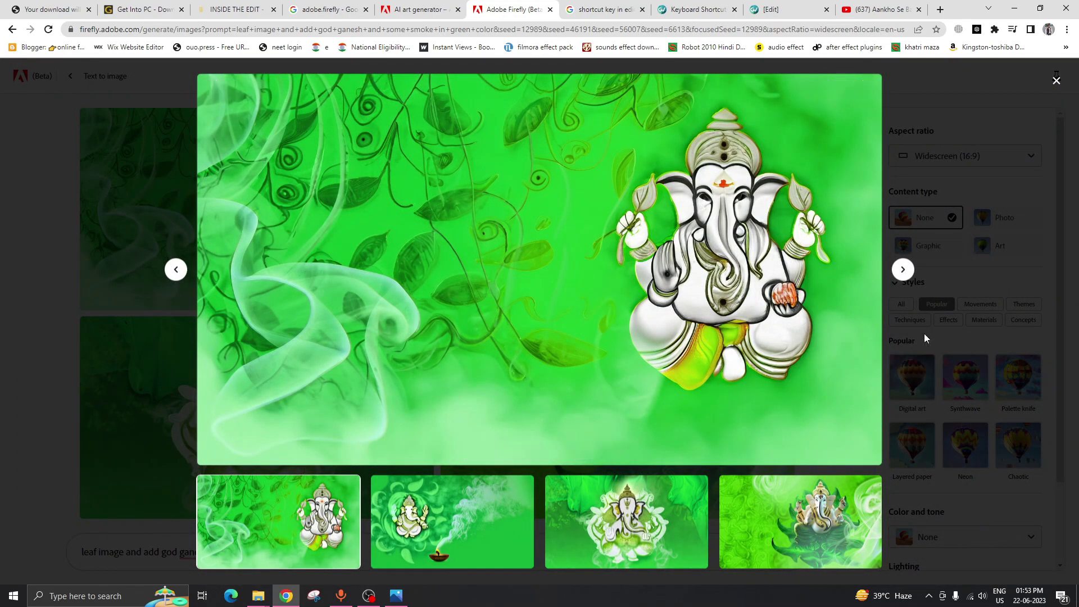
left_click(906, 273)
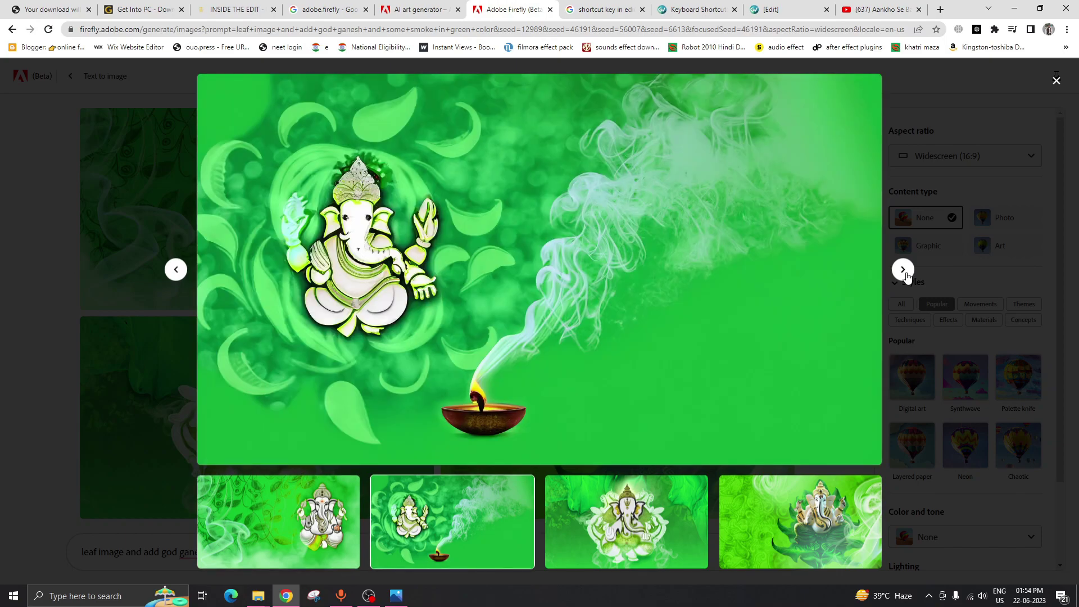
left_click(904, 270)
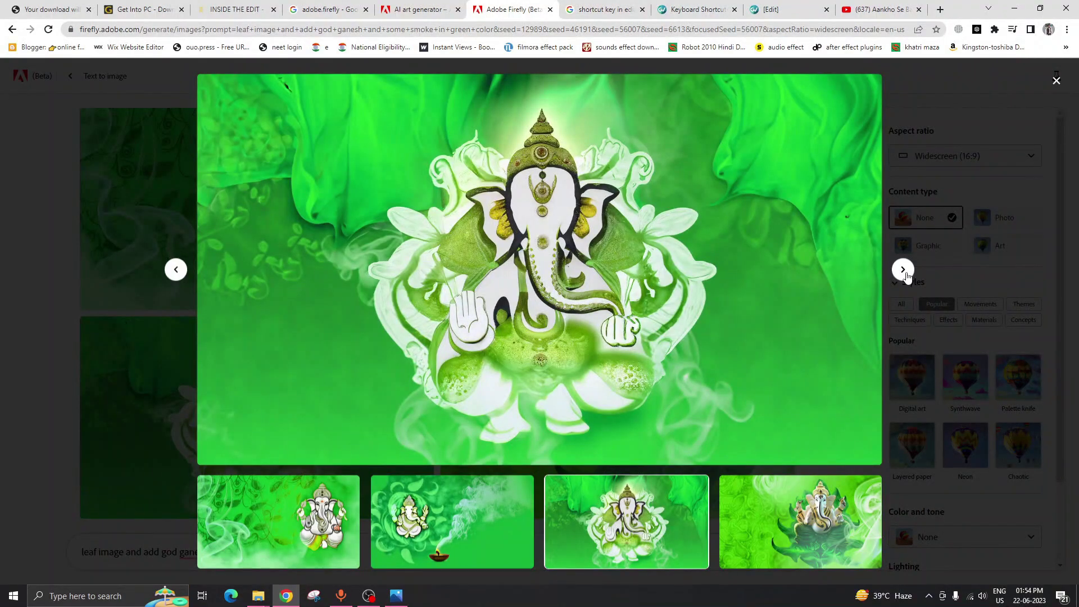
left_click(903, 269)
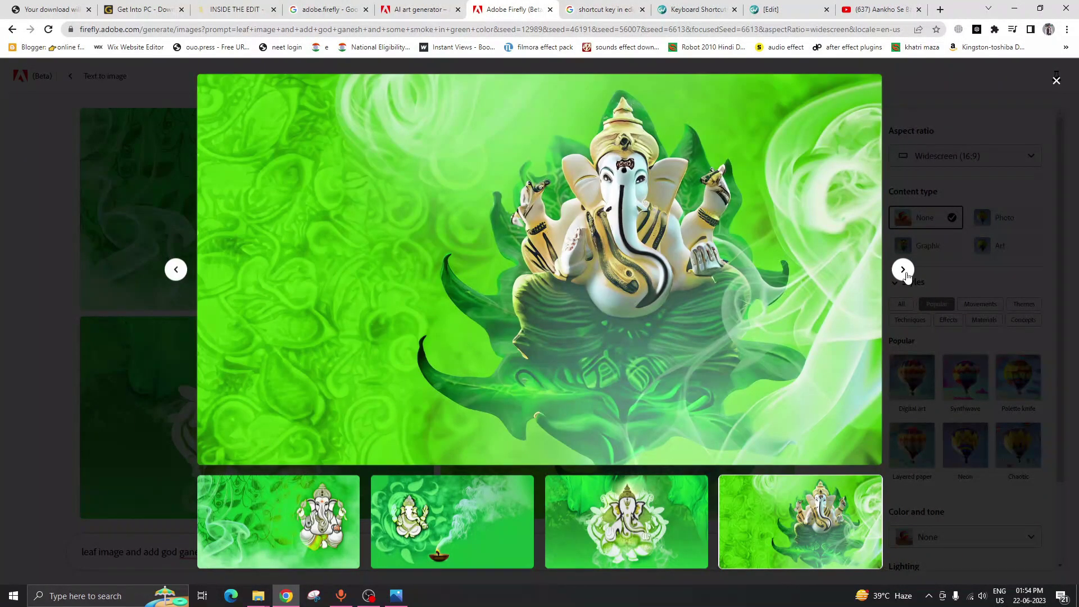
left_click(904, 270)
left_click(1056, 81)
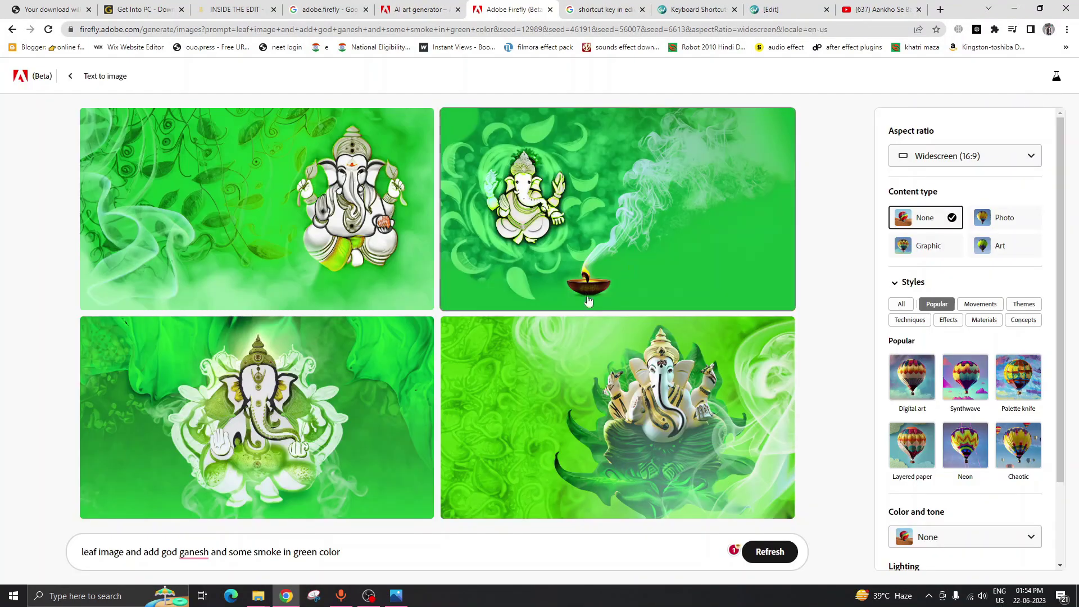
- Generate images from the new prompt 'night light city decurated add some smoke'
triple_click(364, 551)
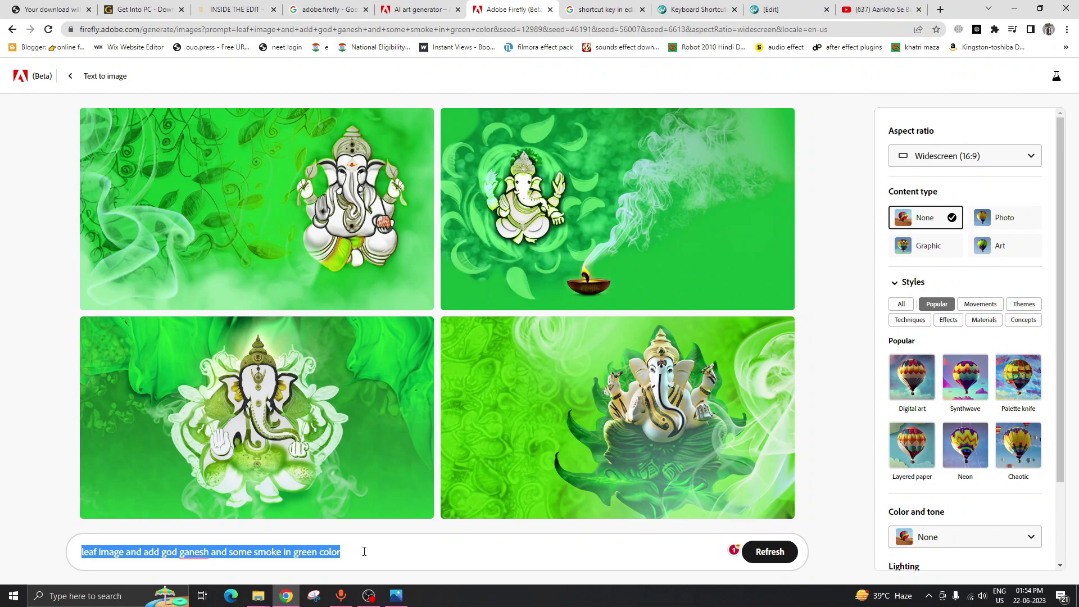
type("night light city decurated add")
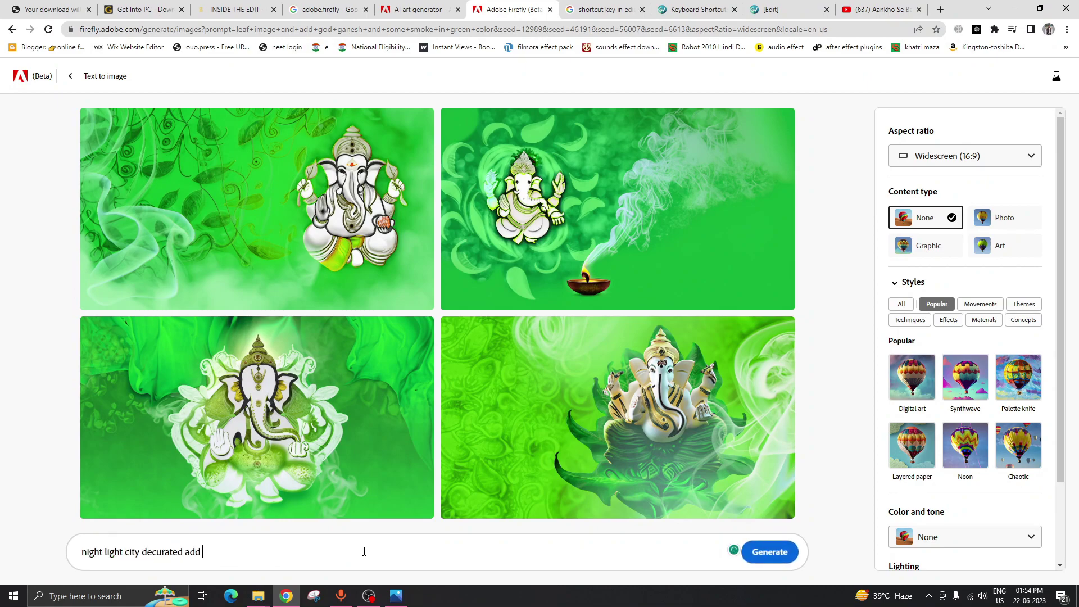
type(" some smoke")
key("Return")
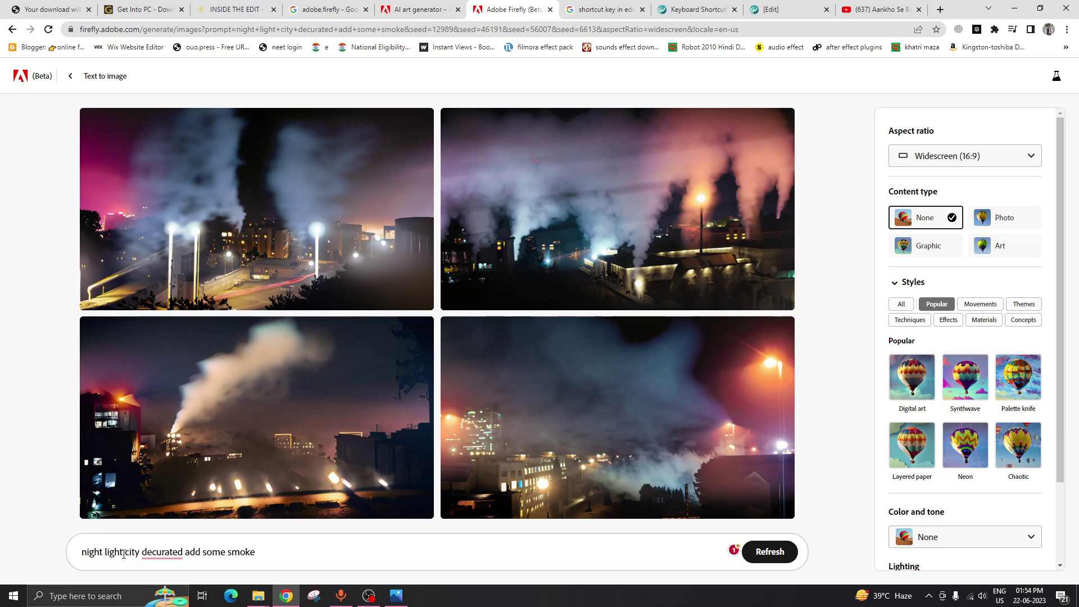
left_click_drag(139, 552, 87, 557)
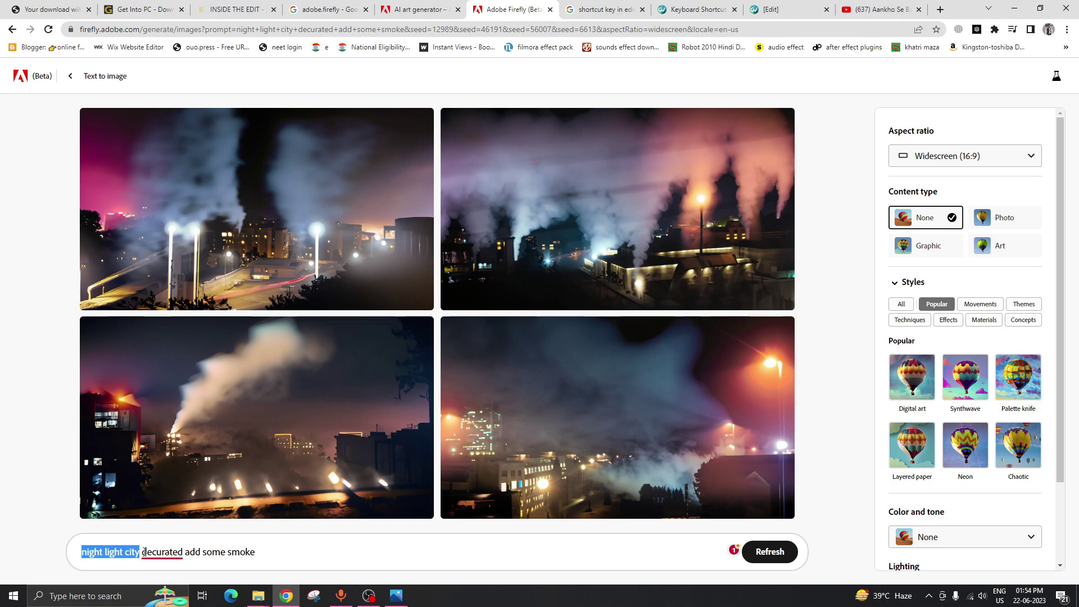
left_click(194, 554)
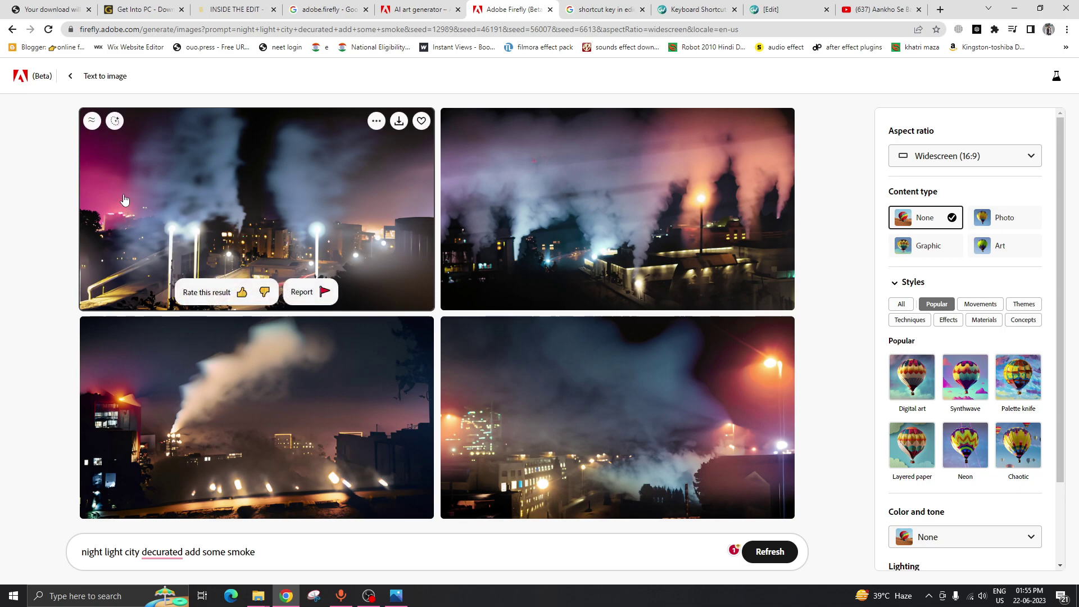
mouse_move(257, 209)
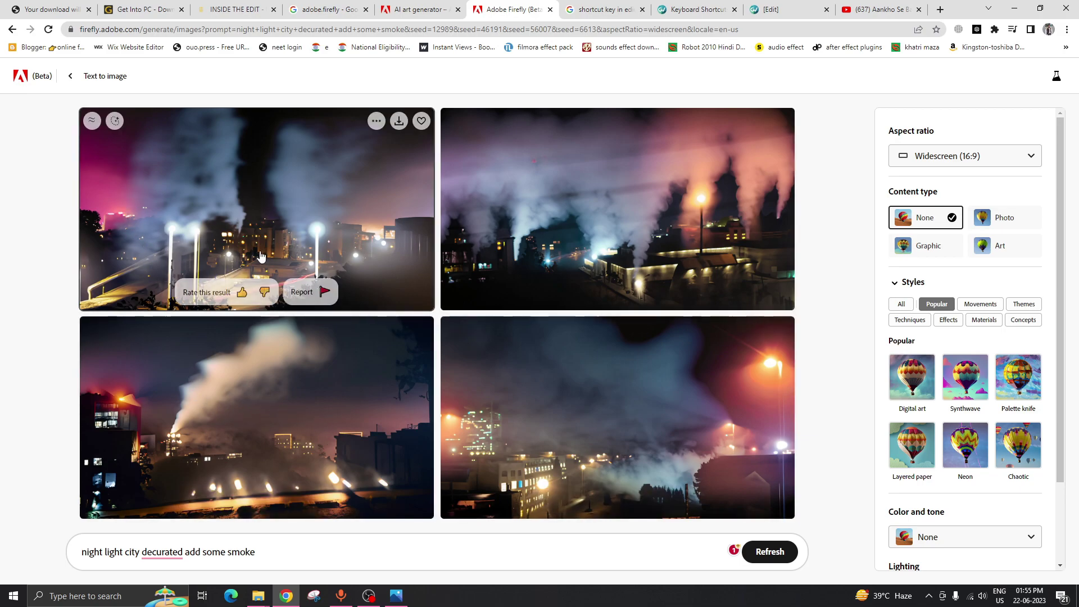
left_click(281, 236)
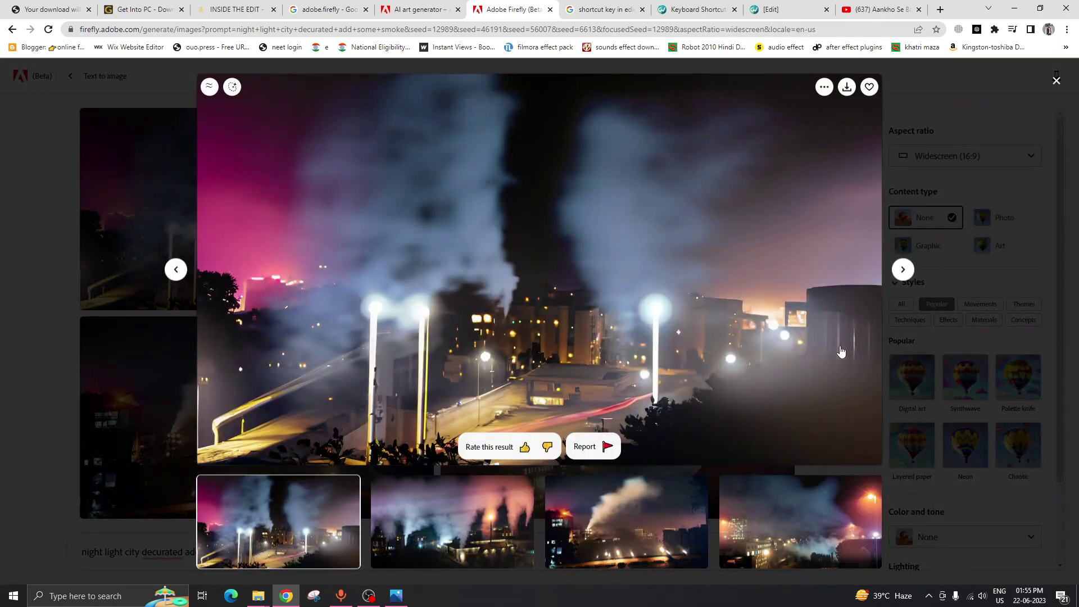
left_click(903, 270)
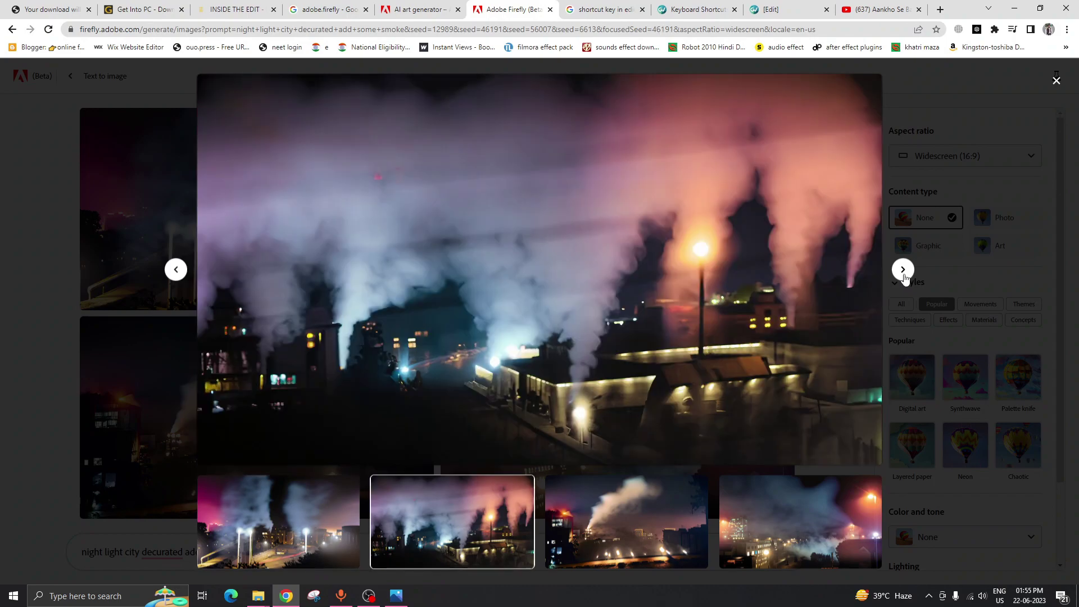
left_click(903, 270)
left_click(903, 269)
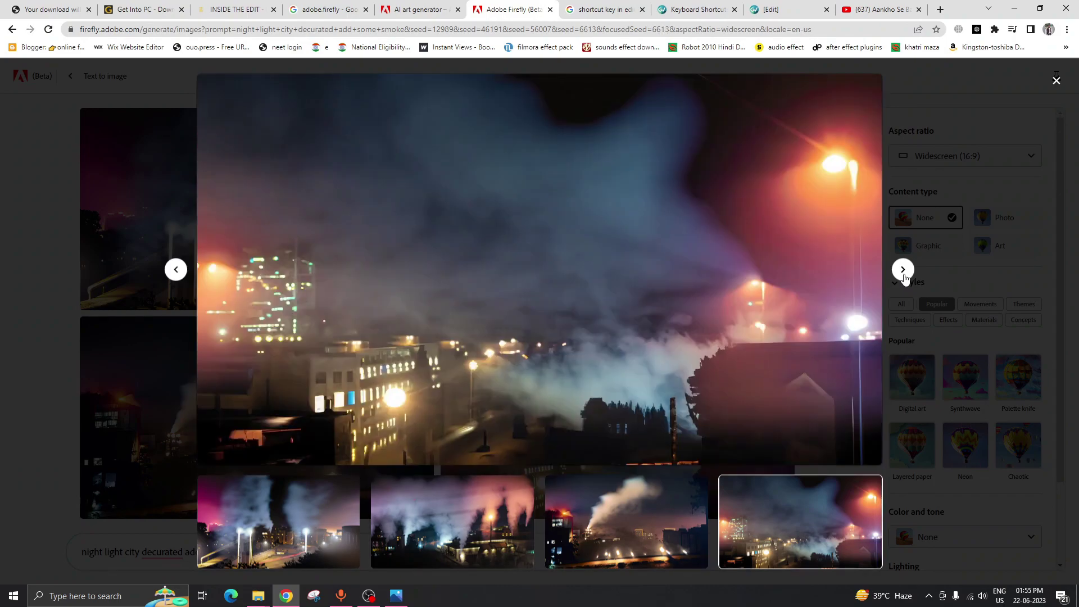
left_click(903, 270)
left_click(1057, 81)
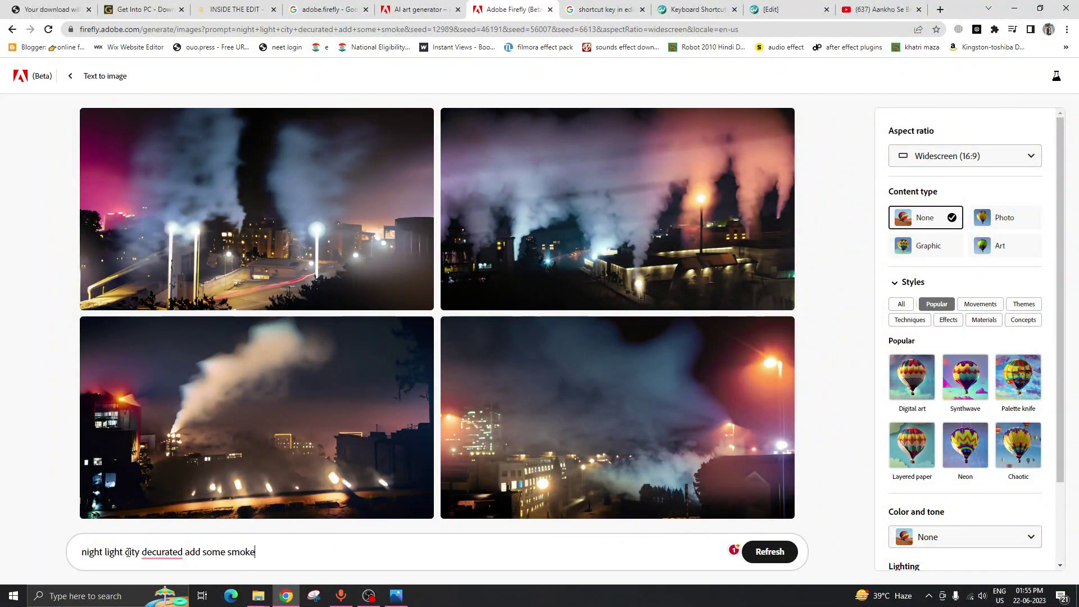
- Replace the text after 'night light' with 'wedding momment and some light' and generate
left_click_drag(136, 556, 320, 555)
key("BackSpace")
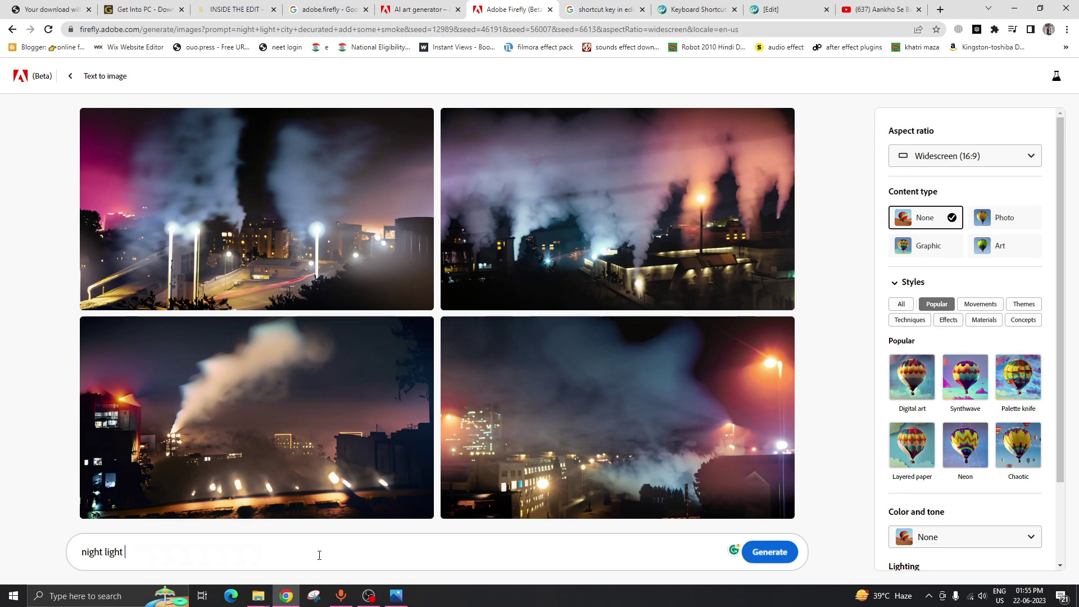
type("we")
type("dding")
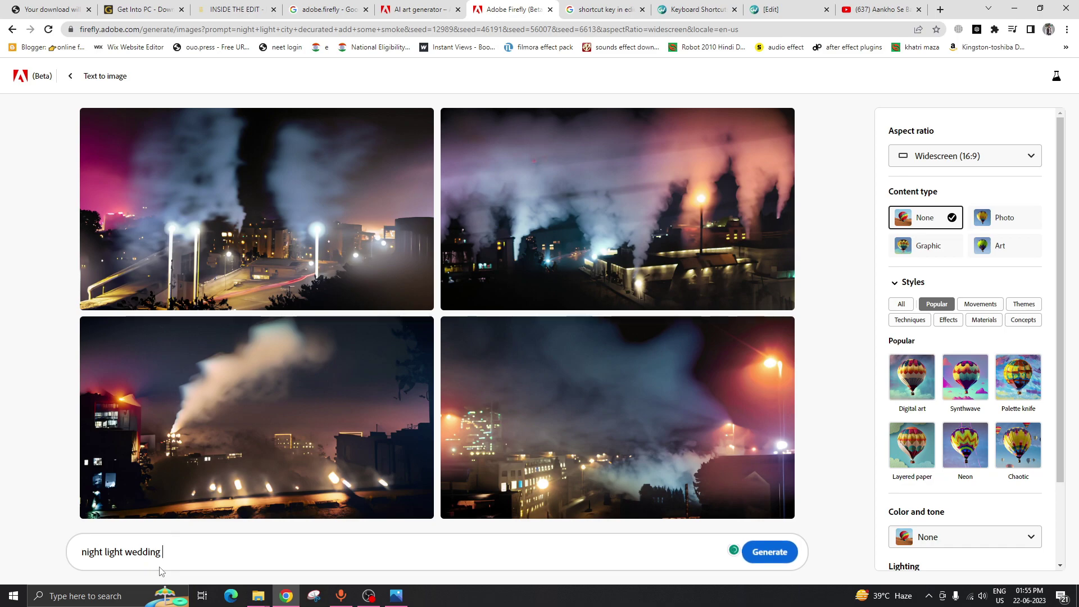
type(" scener")
key("BackSpace")
key("BackSpace")
key("BackSpace")
key("BackSpace")
key("BackSpace")
type("momment and some lig")
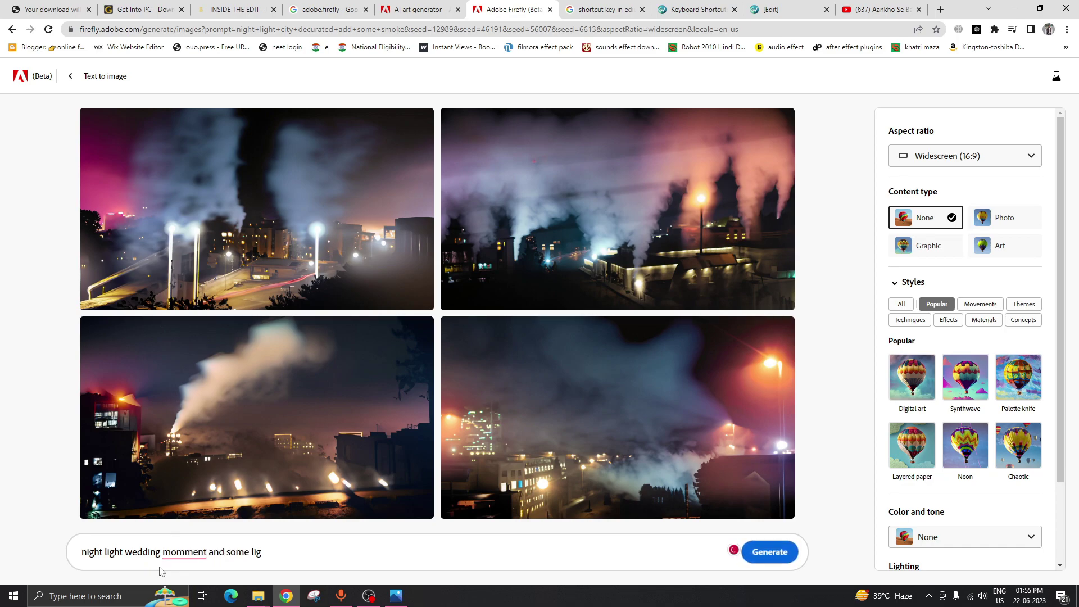
type("ht")
left_click(792, 552)
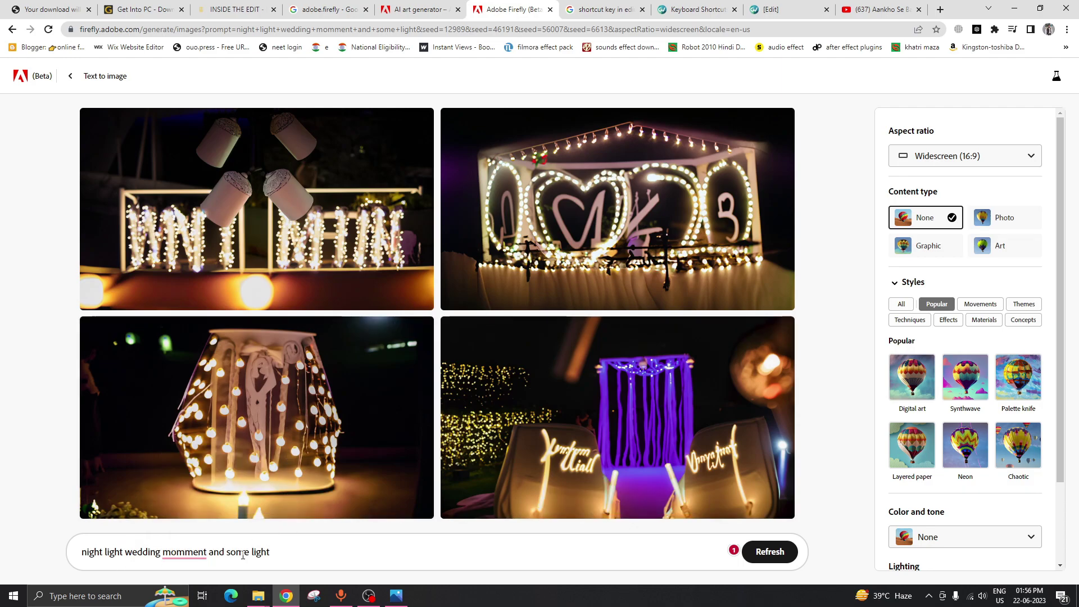
left_click(225, 169)
mouse_move(539, 270)
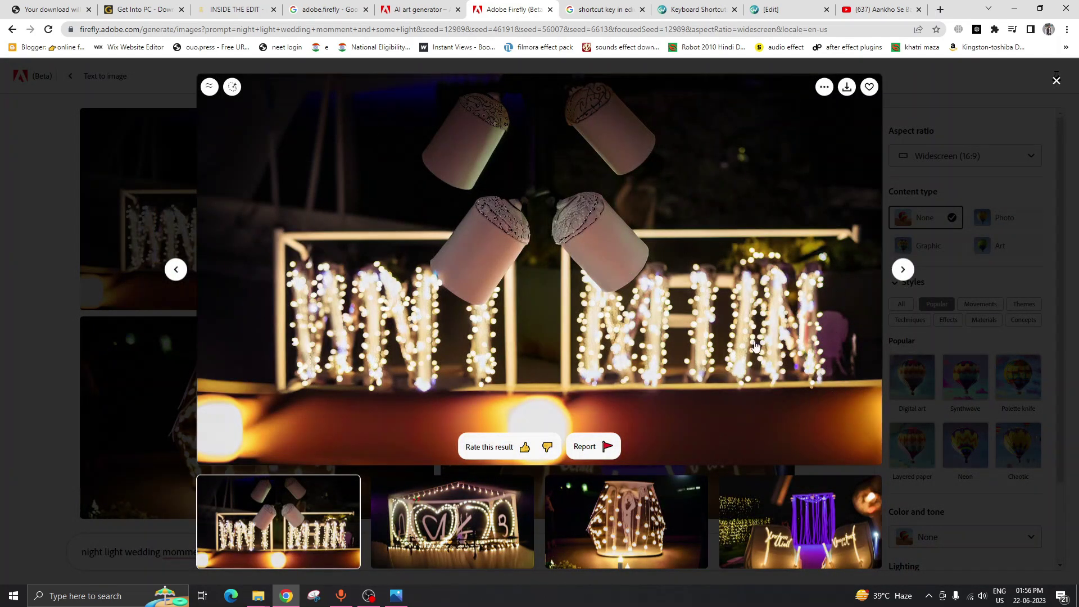
left_click(903, 270)
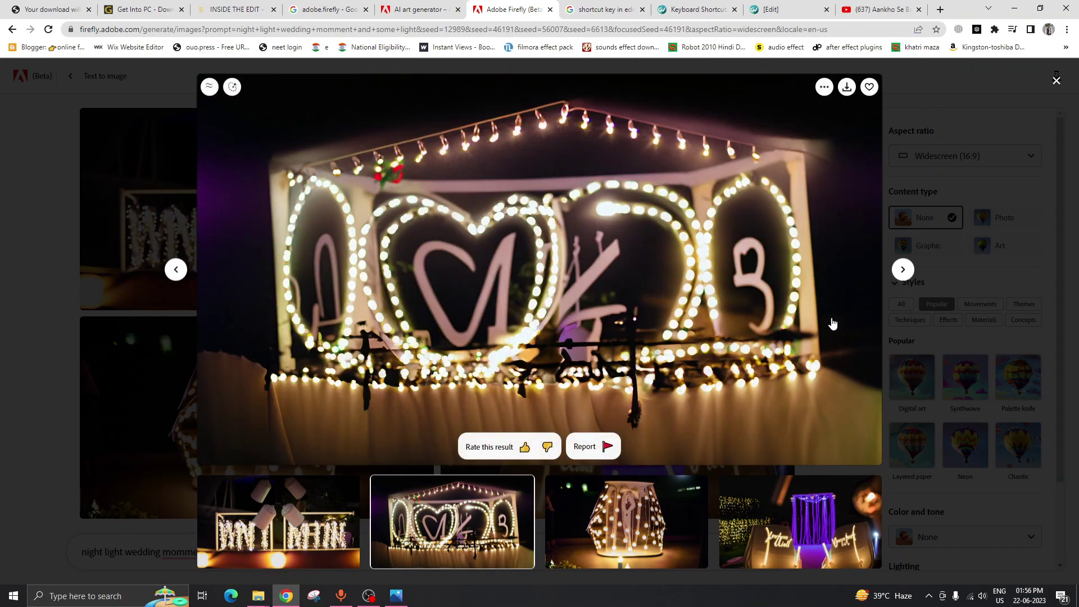
left_click(903, 269)
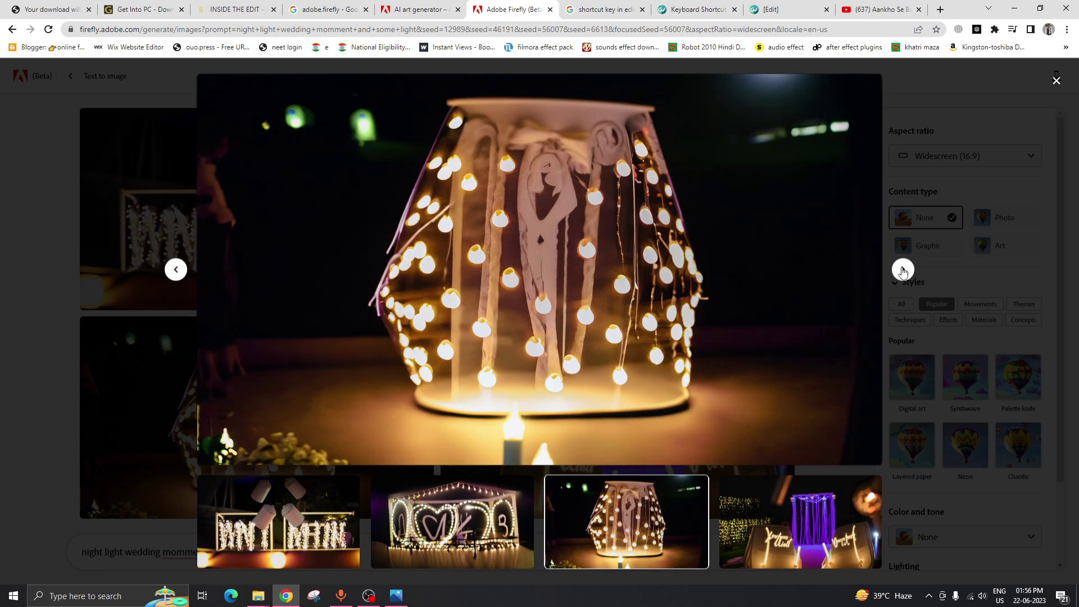
left_click(902, 270)
left_click(903, 269)
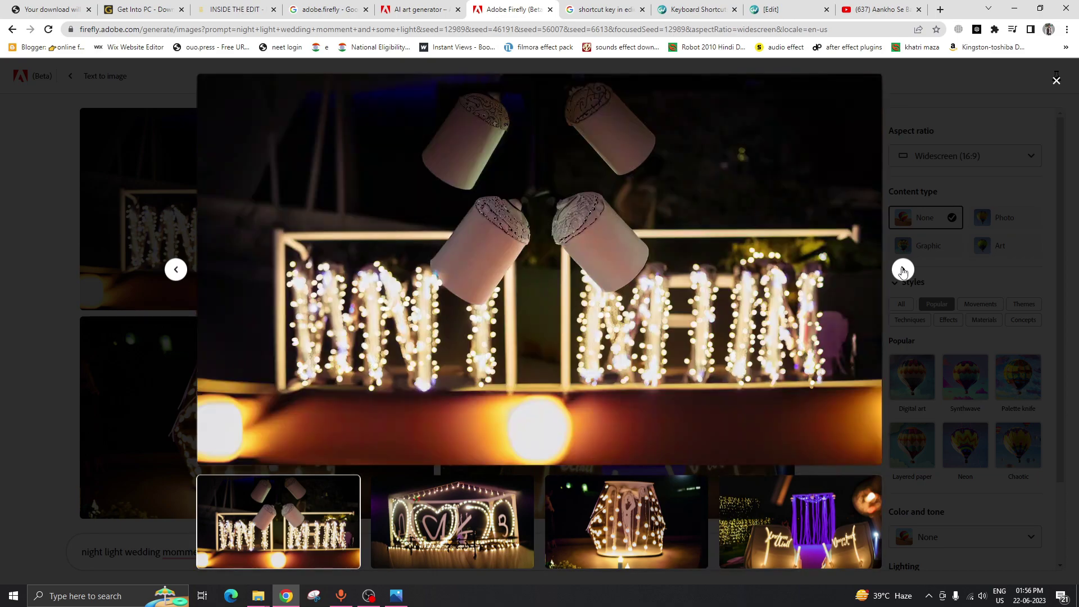
left_click(902, 270)
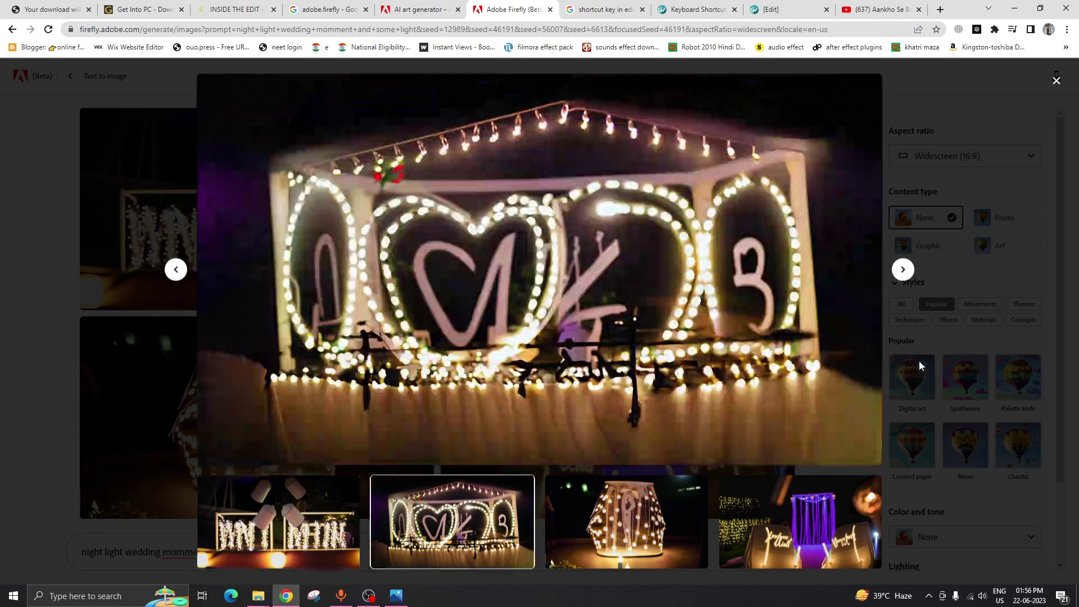
left_click(904, 271)
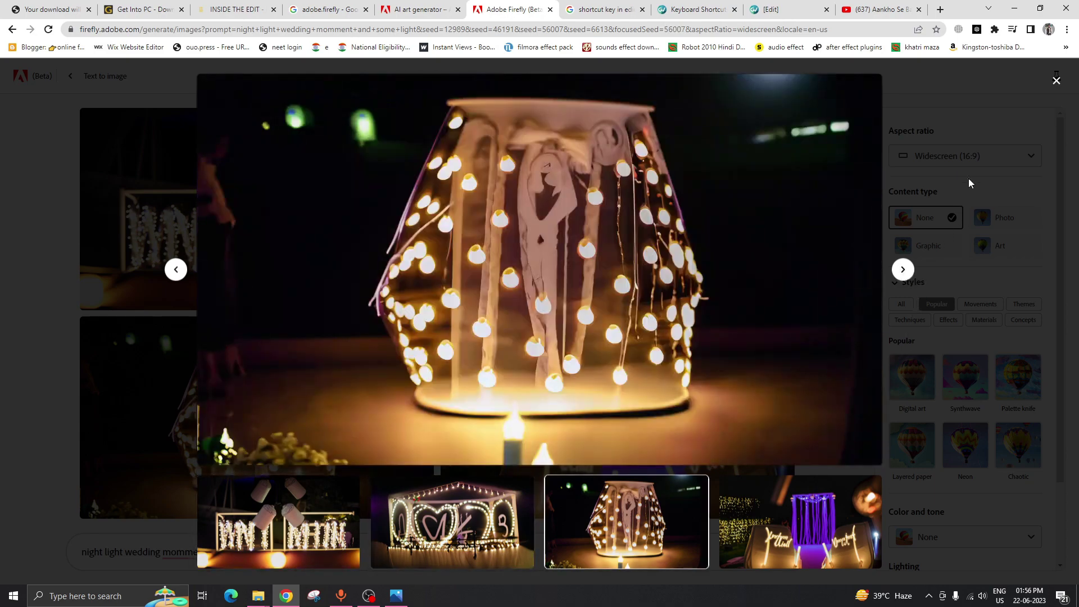
left_click(1056, 80)
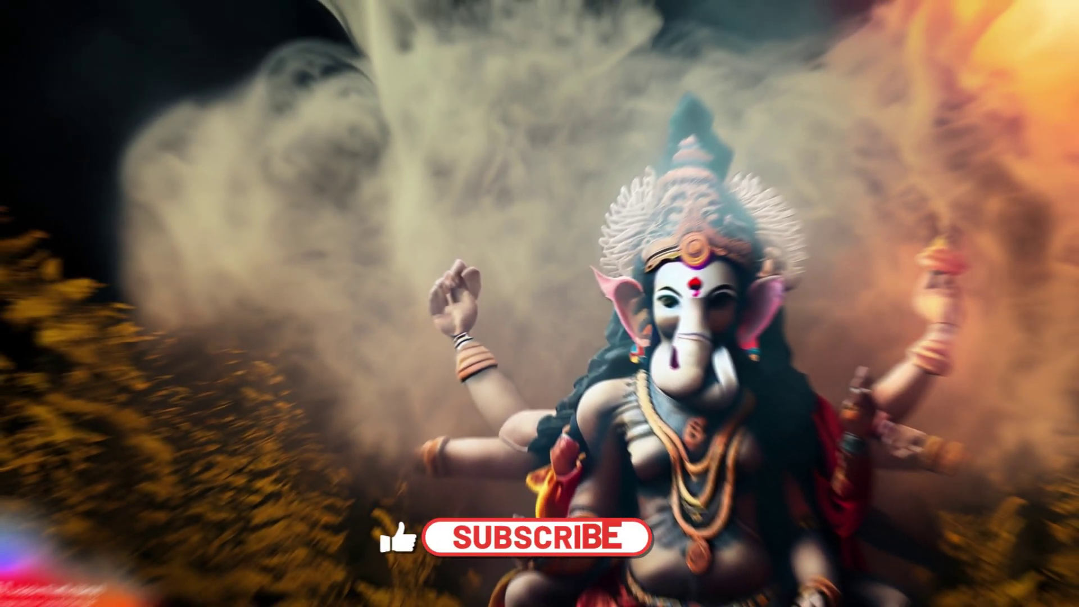